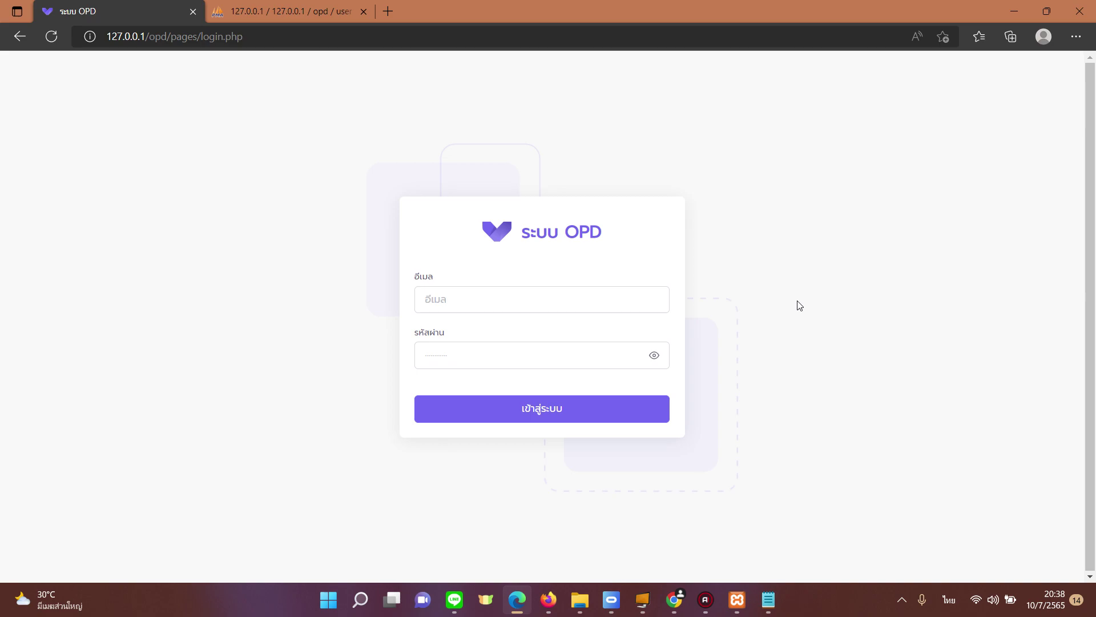
Step: Copy the administrator's login email from the user_pass.txt notes
{"action": "left_click", "coordinate": [768, 600]}
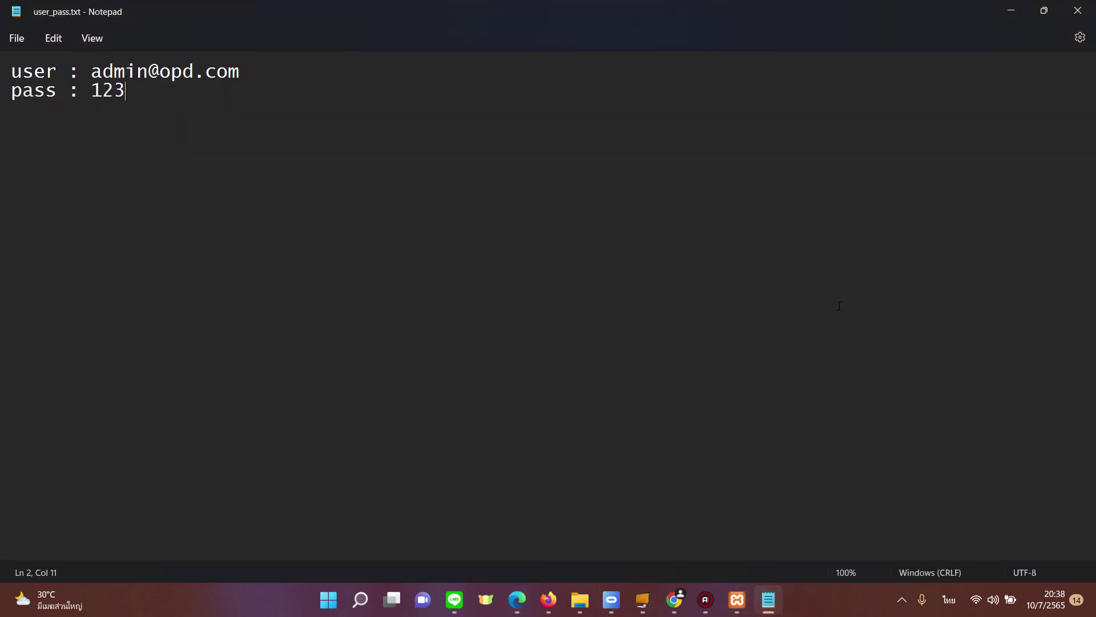
{"action": "left_click_drag", "start_coordinate": [547, 5], "coordinate": [591, 136]}
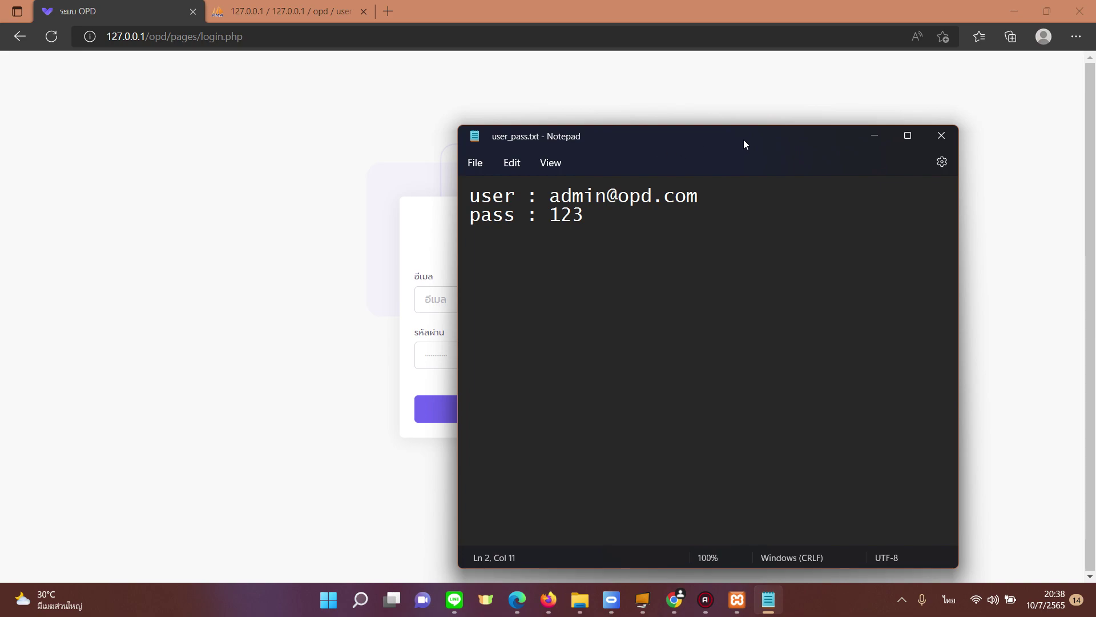
{"action": "left_click_drag", "start_coordinate": [548, 196], "coordinate": [707, 195]}
{"action": "key", "text": "ctrl+c"}
Step: Paste the admin email into the login page, enter the account password and submit
{"action": "left_click", "coordinate": [336, 309]}
{"action": "left_click", "coordinate": [501, 299]}
{"action": "key", "text": "ctrl+v"}
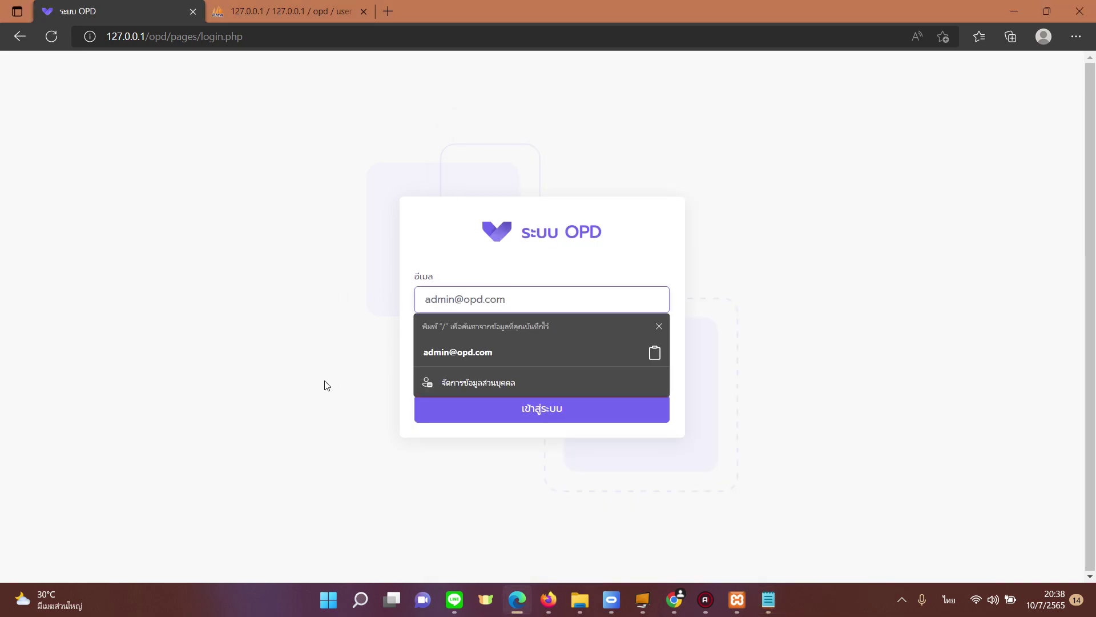
{"action": "key", "text": "Tab"}
{"action": "key", "text": "Return"}
{"action": "type", "text": "1234"}
{"action": "key", "text": "Return"}
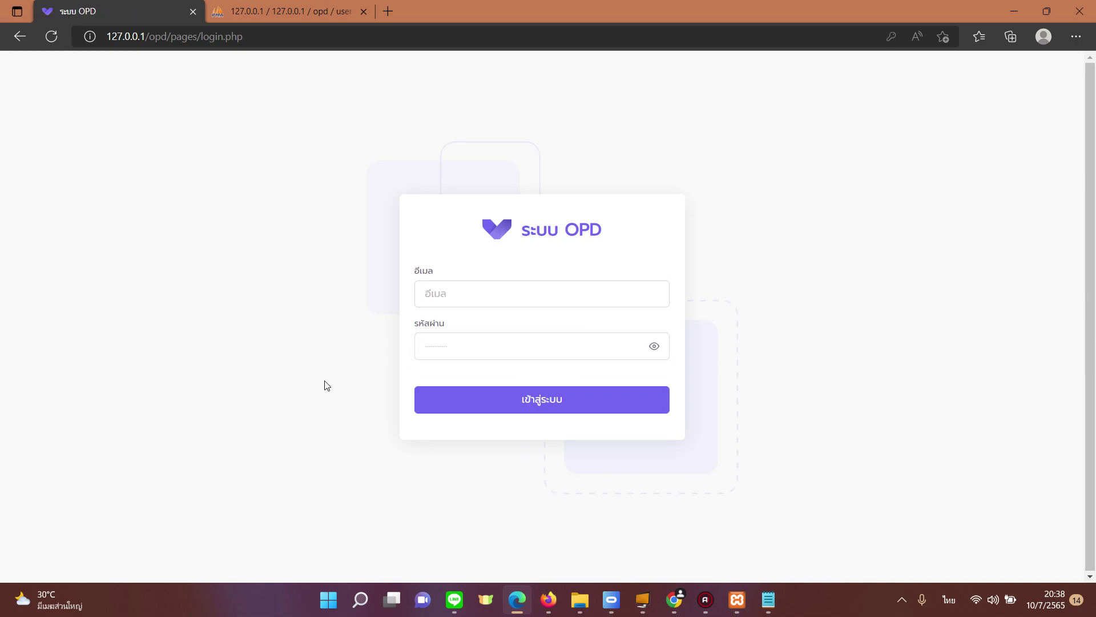
Step: On the แผนก page, add department HR named ฝ่ายบุคคล
{"action": "left_click", "coordinate": [548, 407]}
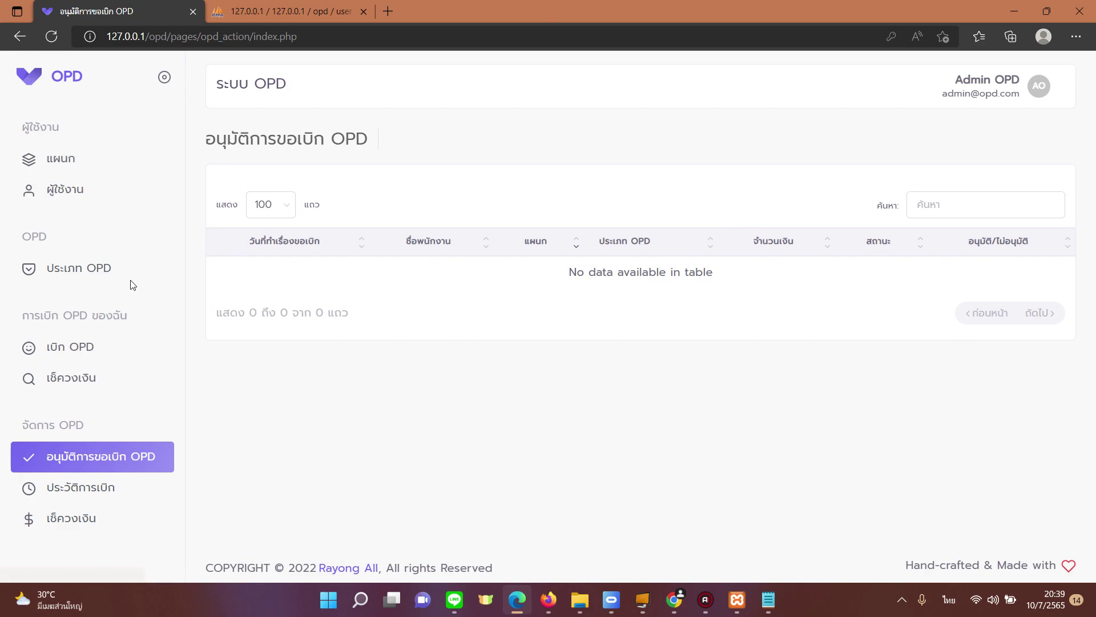
{"action": "left_click", "coordinate": [64, 156]}
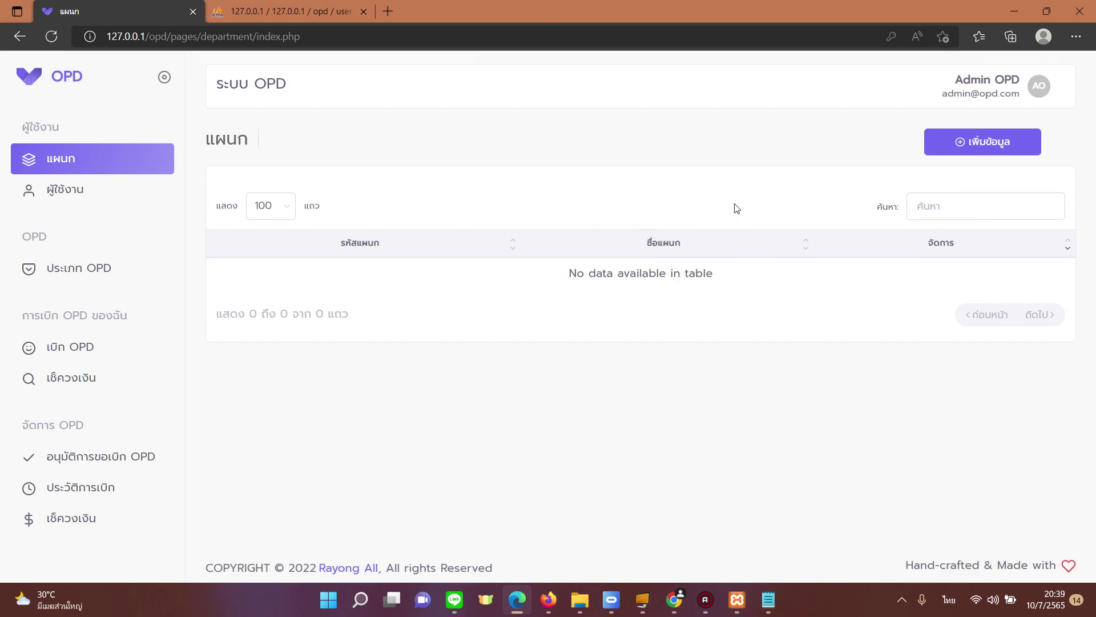
{"action": "left_click", "coordinate": [964, 143]}
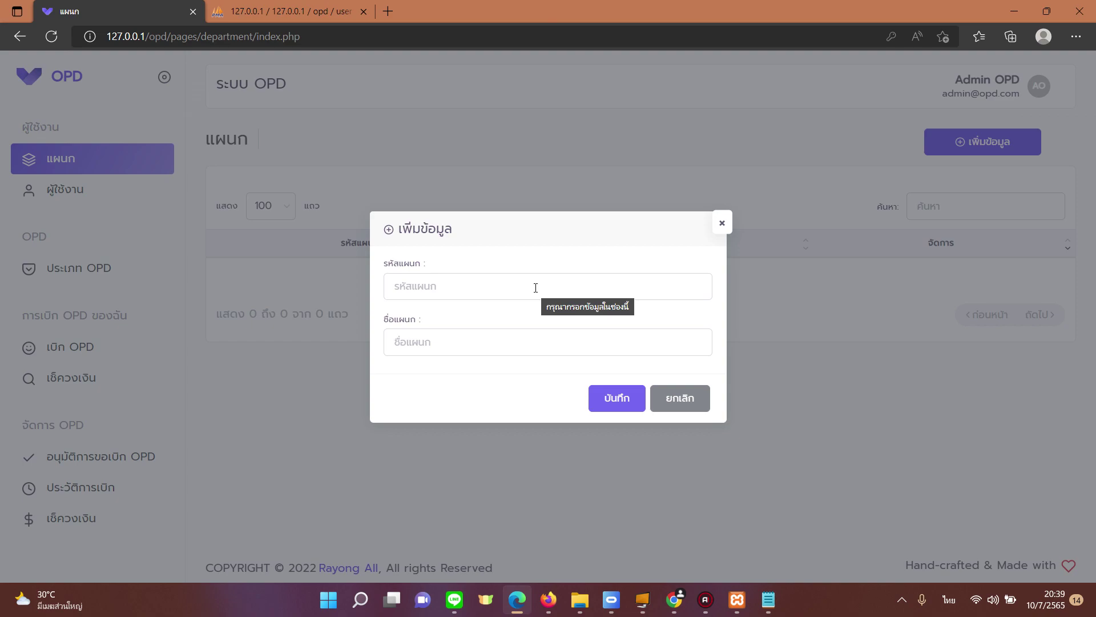
{"action": "left_click", "coordinate": [536, 287]}
{"action": "type", "text": "10"}
{"action": "left_click", "coordinate": [501, 351]}
{"action": "key", "text": "grave"}
{"action": "type", "text": "ฝ่ายบุคคล"}
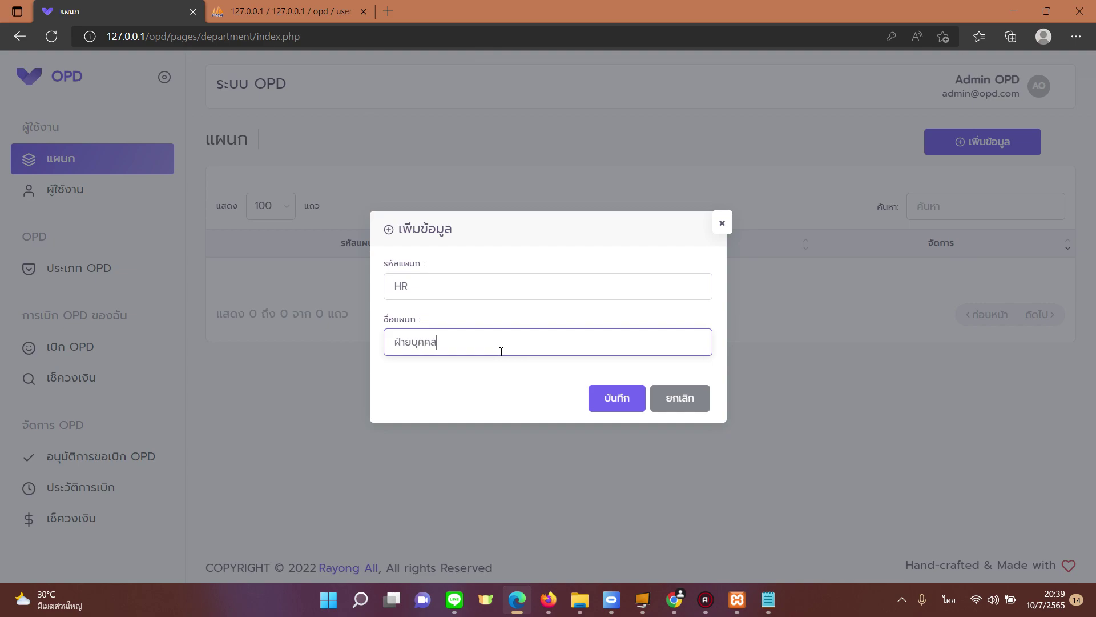
{"action": "left_click", "coordinate": [602, 404]}
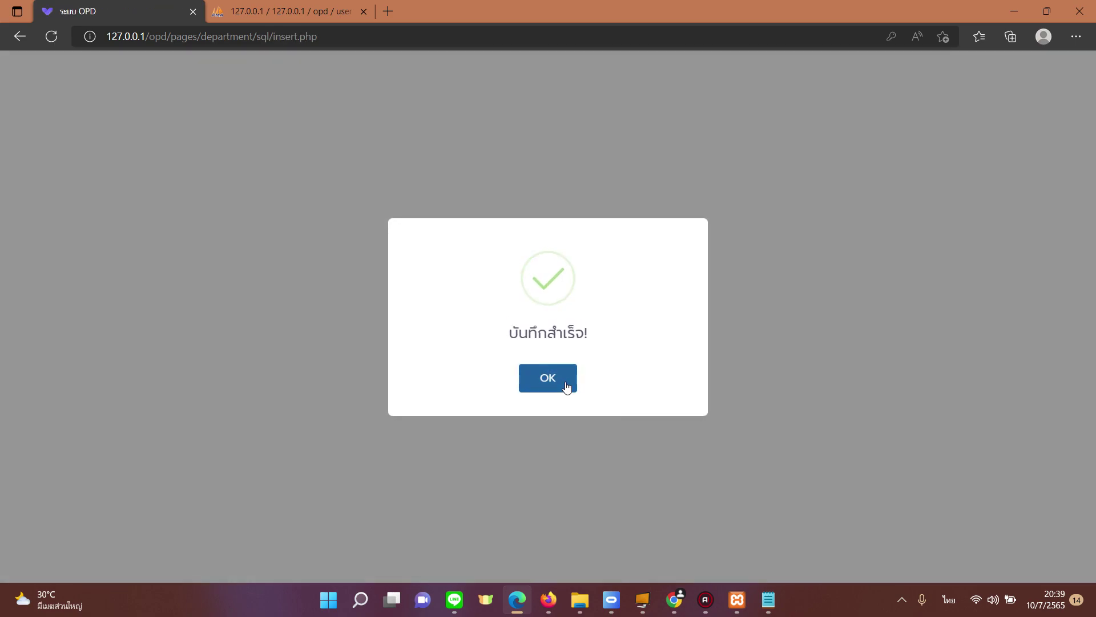
{"action": "left_click", "coordinate": [567, 388]}
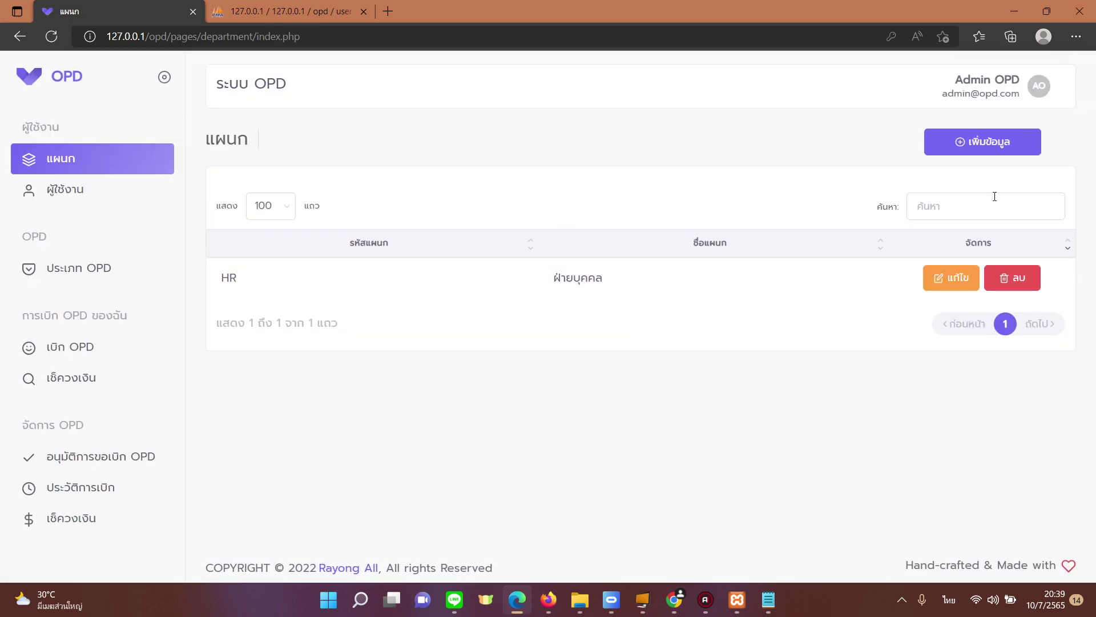
Step: Add a second department, ME, named ฝ่ายช่างซ่อมบำรุง
{"action": "left_click", "coordinate": [976, 155]}
{"action": "left_click", "coordinate": [478, 286]}
{"action": "type", "text": "?"}
{"action": "key", "text": "BackSpace"}
{"action": "key", "text": "grave"}
{"action": "type", "text": "ME"}
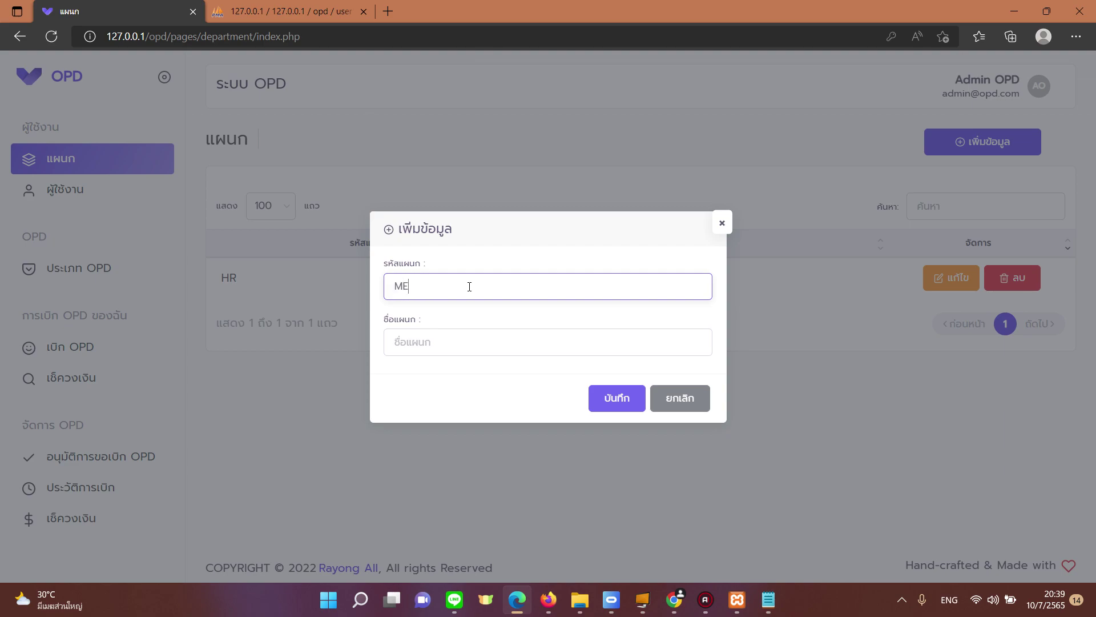
{"action": "key", "text": "Tab"}
{"action": "type", "text": "ฝ่ายช"}
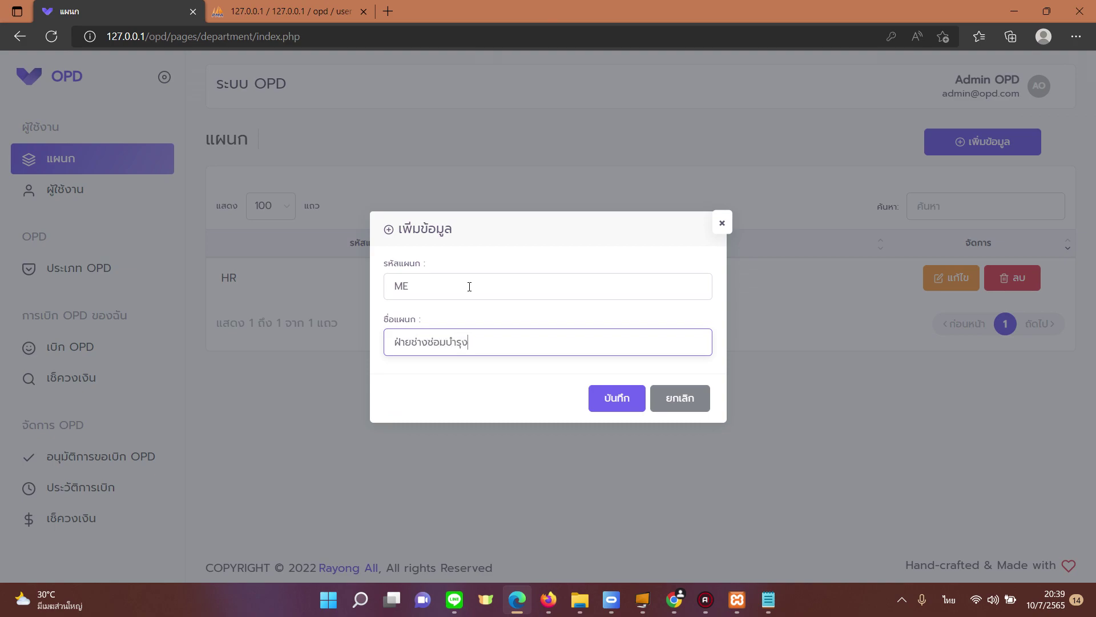
{"action": "left_click", "coordinate": [618, 397]}
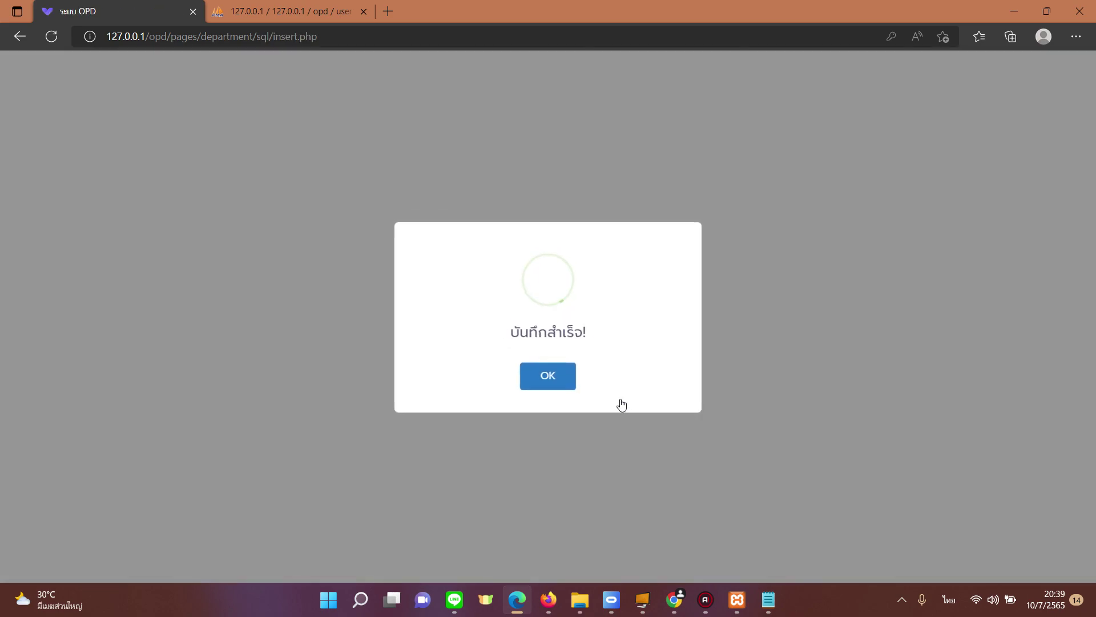
{"action": "left_click", "coordinate": [528, 370]}
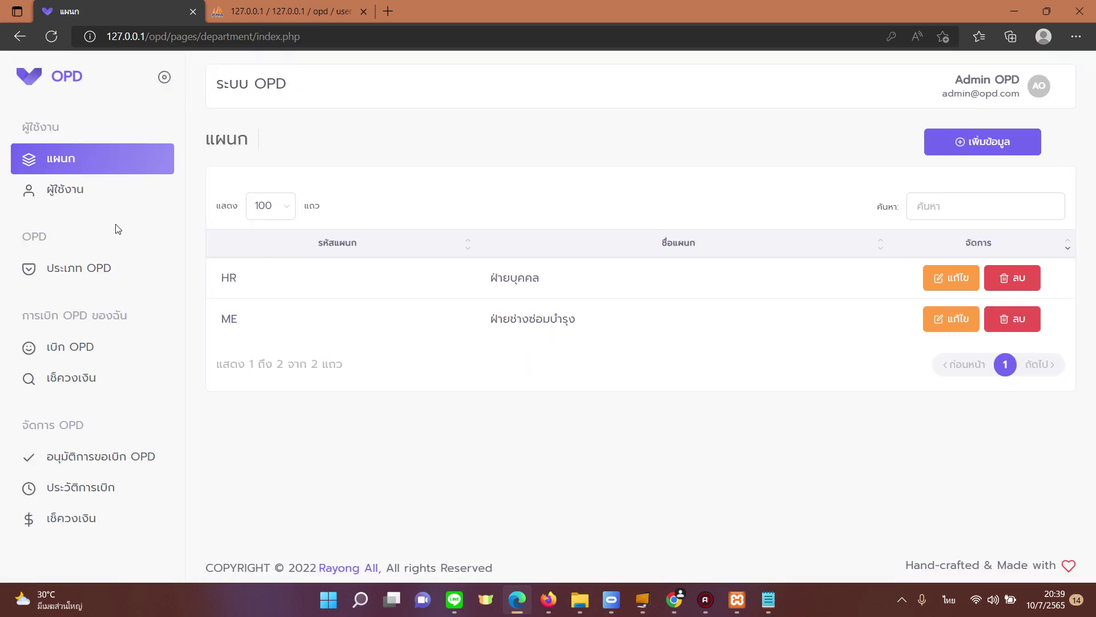
{"action": "left_click", "coordinate": [104, 199]}
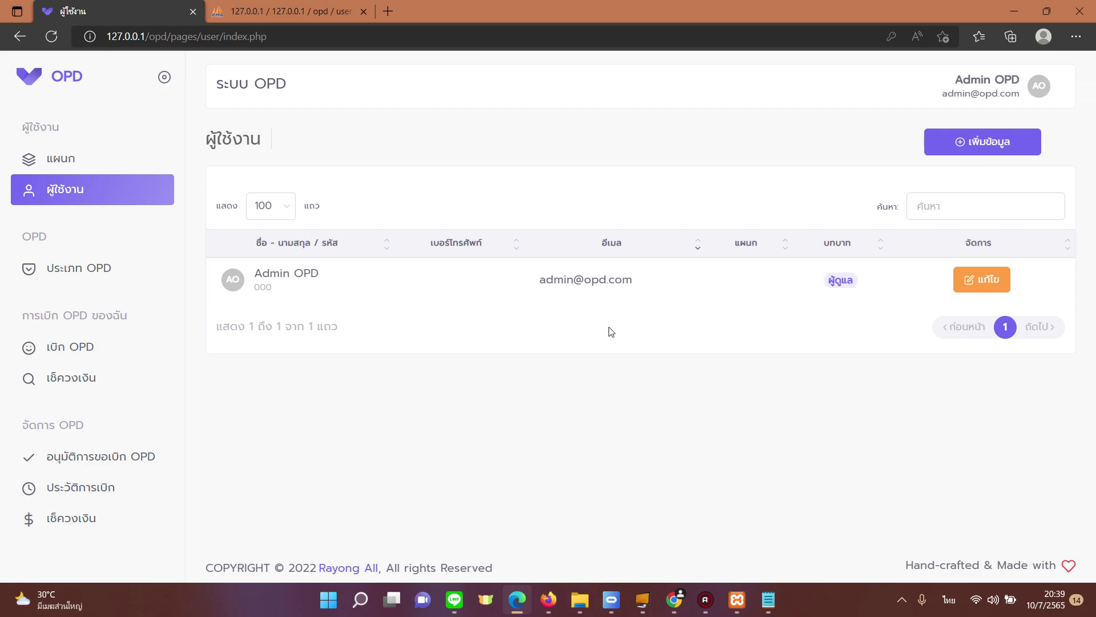
Step: Start a new user in department ME with code 001 and the employee's first name and surname
{"action": "left_click", "coordinate": [945, 144]}
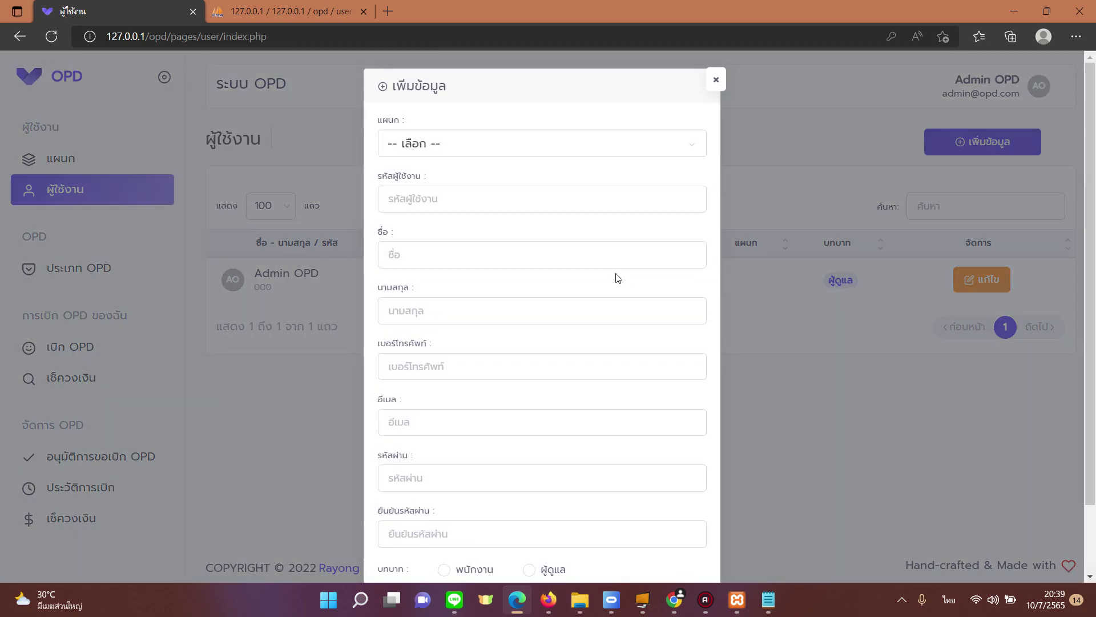
{"action": "scroll", "coordinate": [568, 253], "scroll_direction": "down", "scroll_amount": 2}
{"action": "scroll", "coordinate": [548, 251], "scroll_direction": "up", "scroll_amount": 2}
{"action": "left_click", "coordinate": [478, 148]}
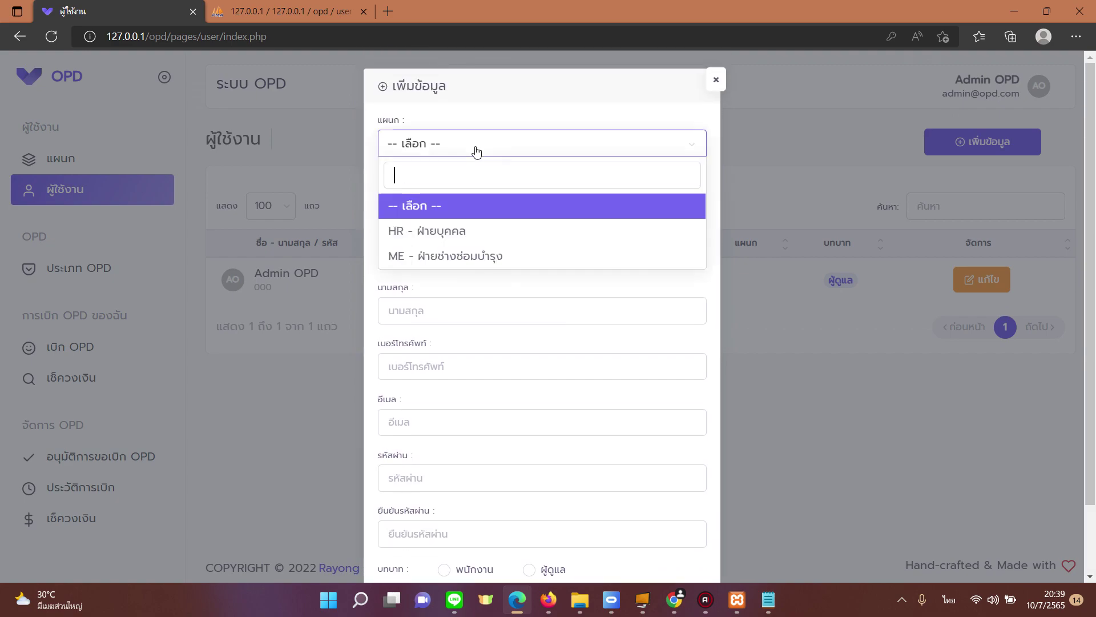
{"action": "left_click", "coordinate": [458, 257]}
{"action": "left_click", "coordinate": [465, 197]}
{"action": "type", "text": "001"}
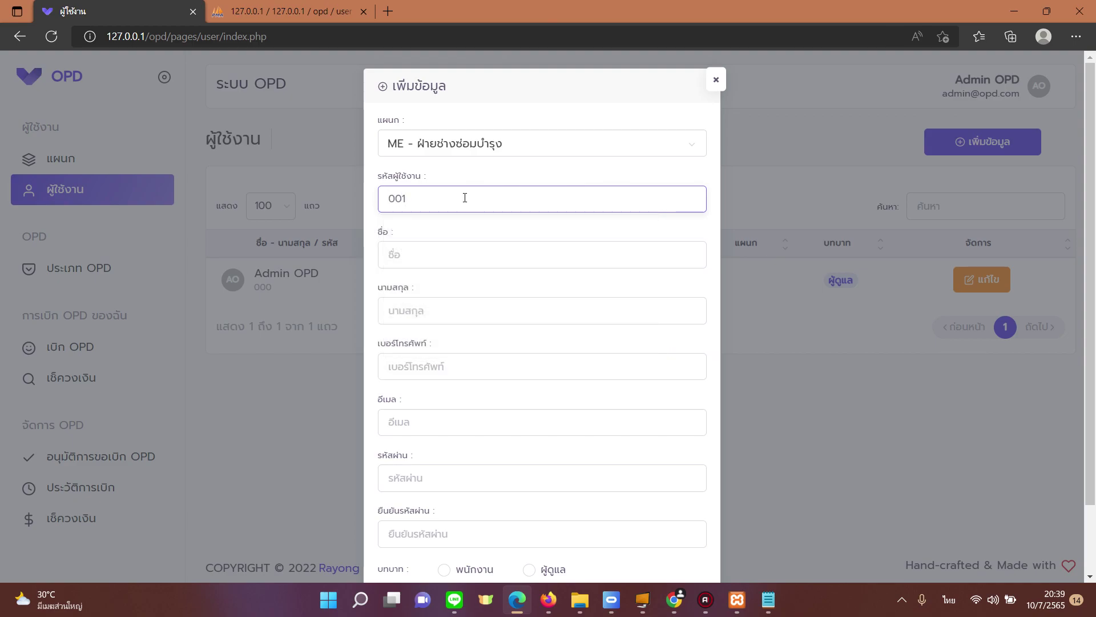
{"action": "key", "text": "Tab"}
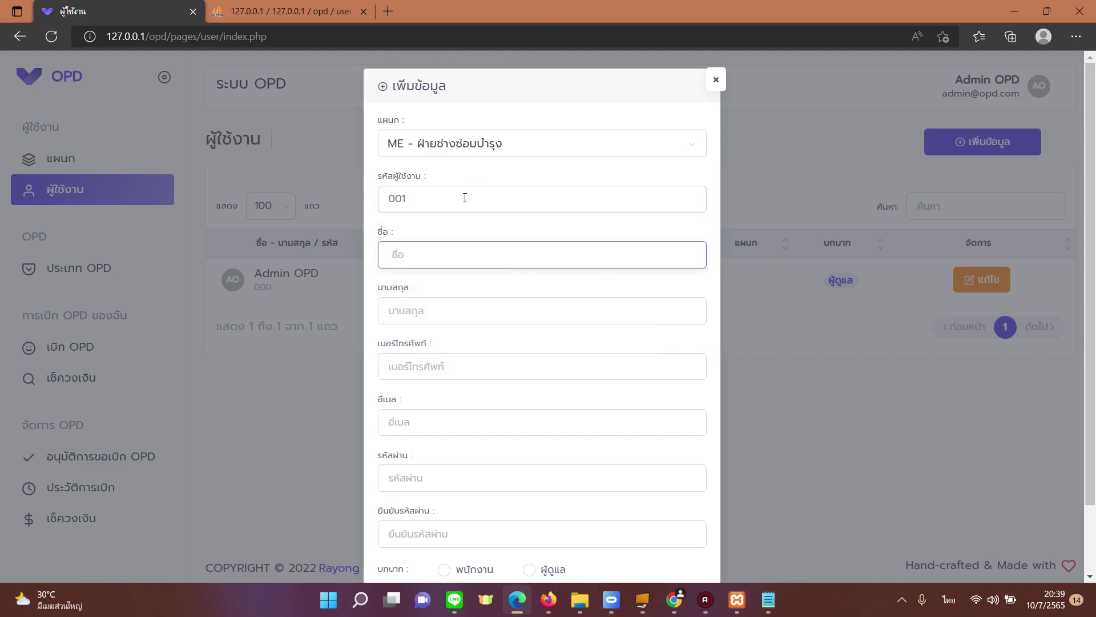
{"action": "type", "text": "นายซ่อม"}
{"action": "key", "text": "Tab"}
{"action": "type", "text": "บำรุง"}
{"action": "key", "text": "Tab"}
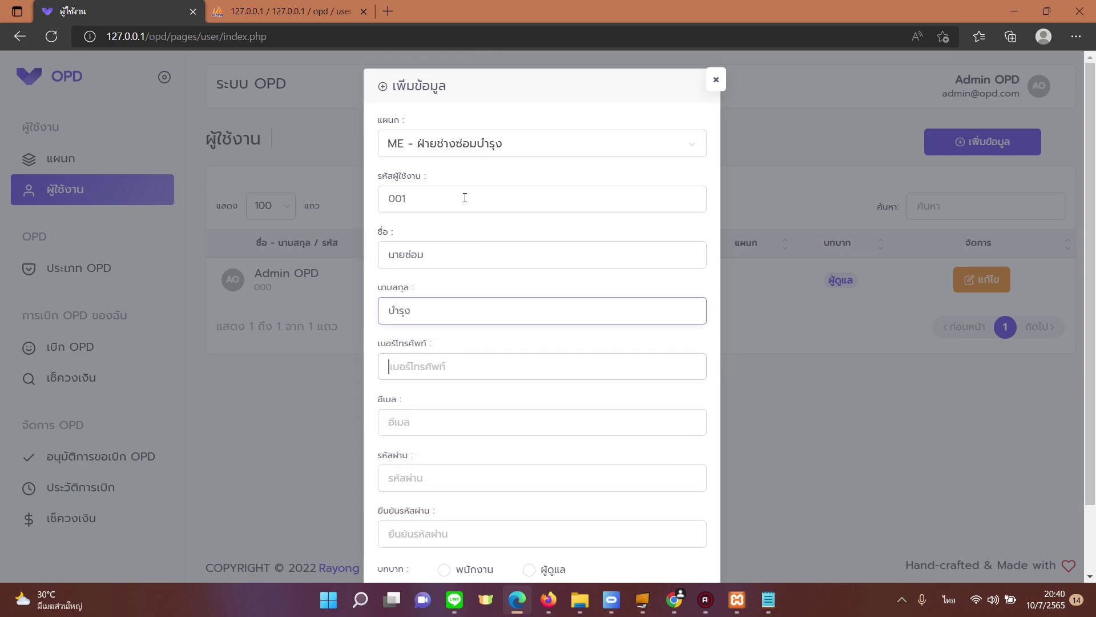
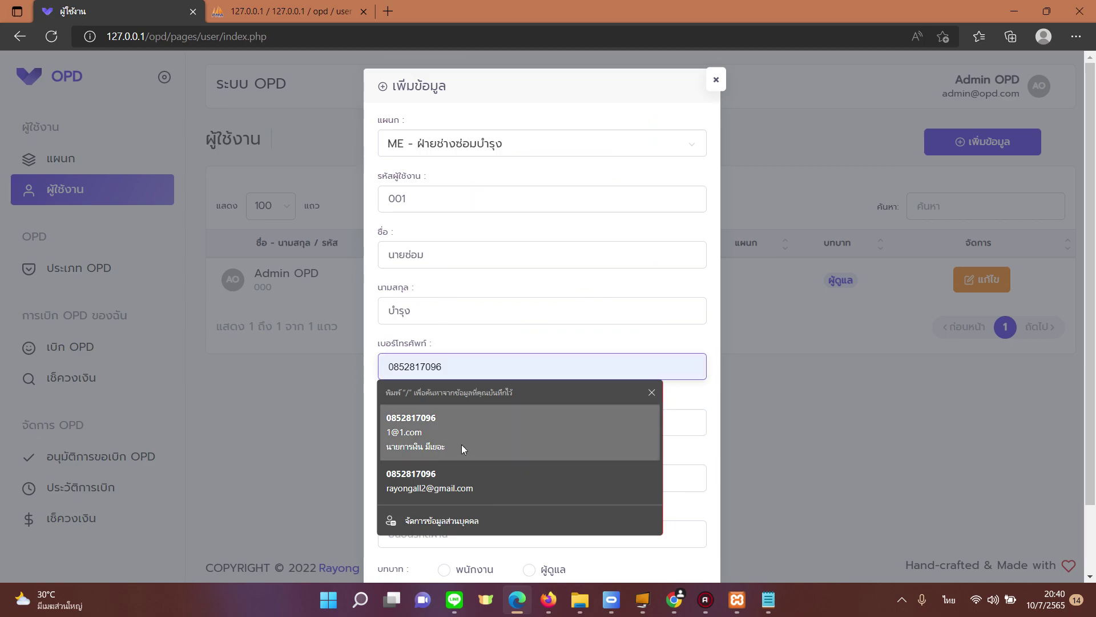
Step: Fill in the phone number, e-mail and password, assign the พนักงาน role, and save the user
{"action": "left_click", "coordinate": [461, 444]}
{"action": "scroll", "coordinate": [498, 396], "scroll_direction": "down", "scroll_amount": 2}
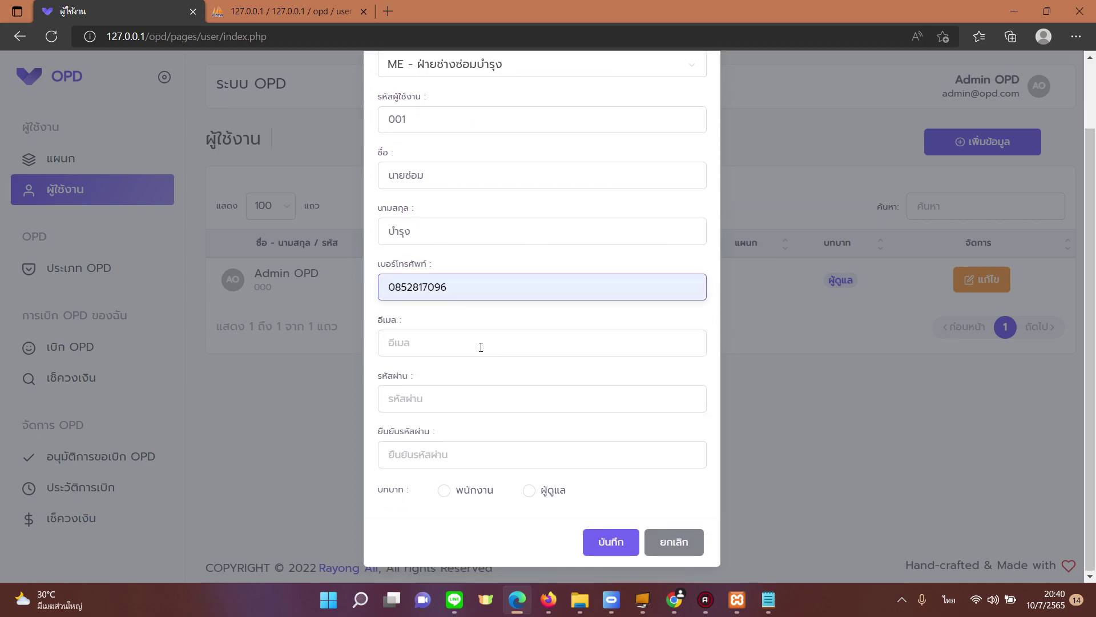
{"action": "left_click", "coordinate": [479, 345]}
{"action": "left_click", "coordinate": [469, 139]}
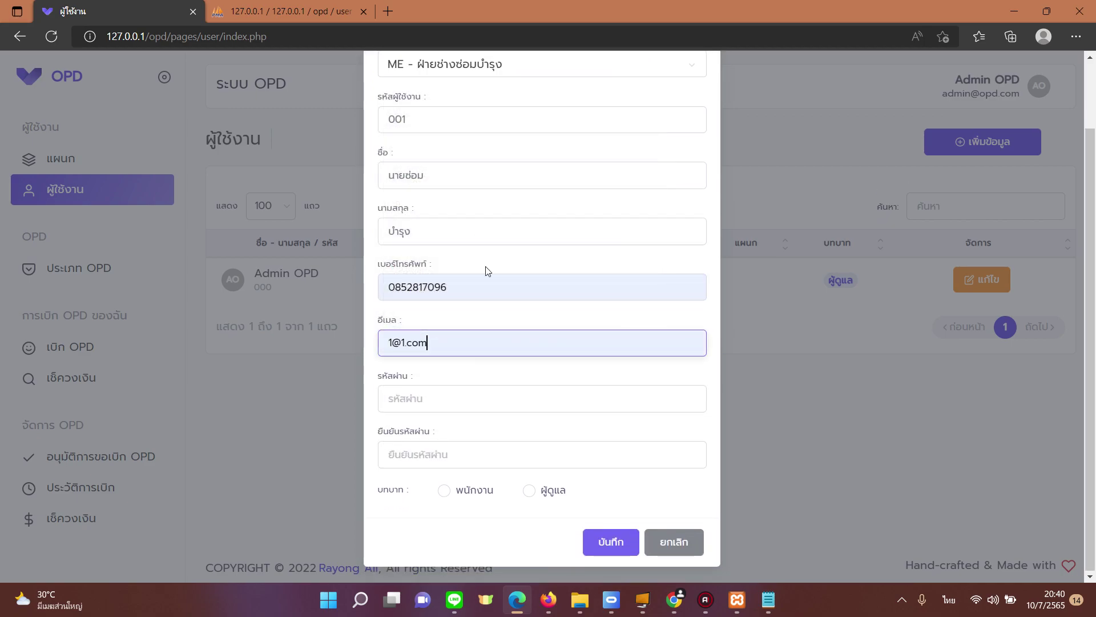
{"action": "left_click", "coordinate": [471, 392]}
{"action": "type", "text": "111"}
{"action": "key", "text": "Tab"}
{"action": "type", "text": "11"}
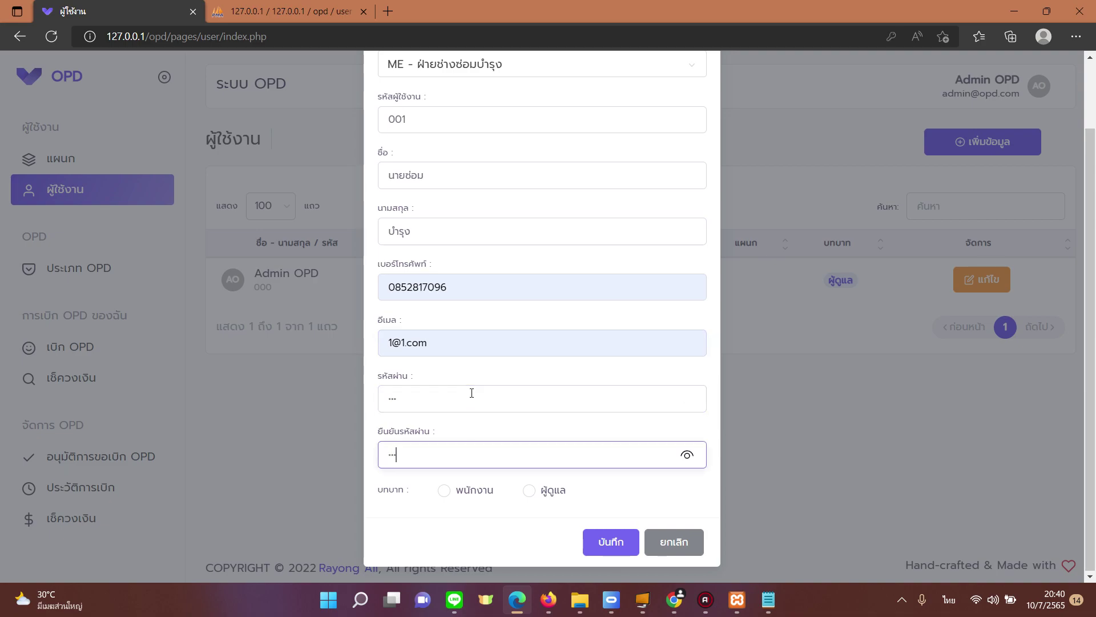
{"action": "left_click", "coordinate": [444, 490]}
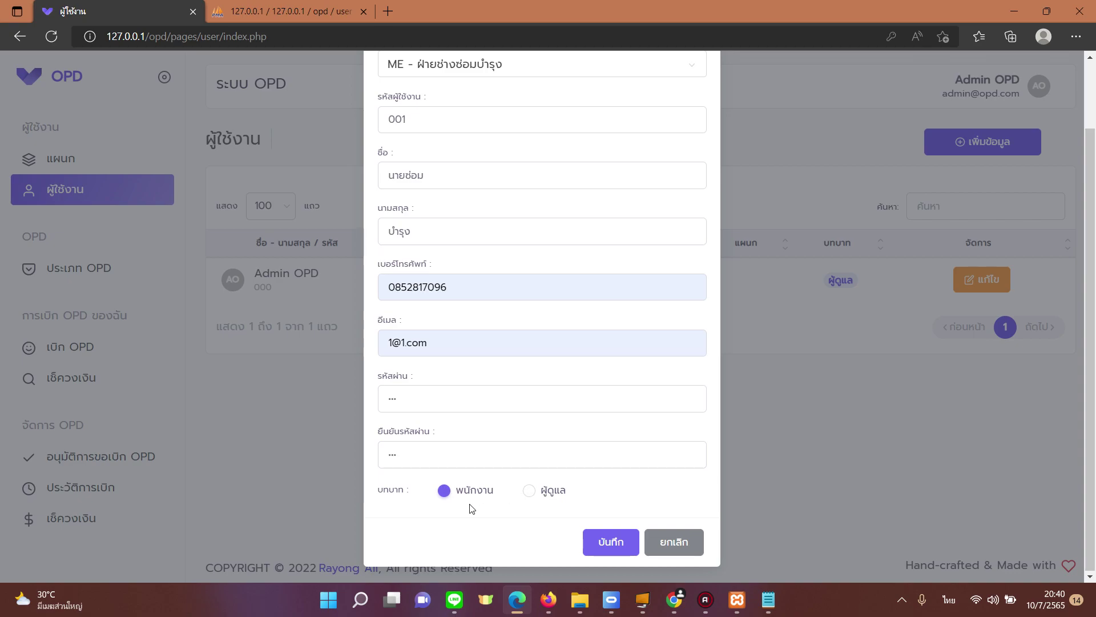
{"action": "left_click", "coordinate": [604, 534]}
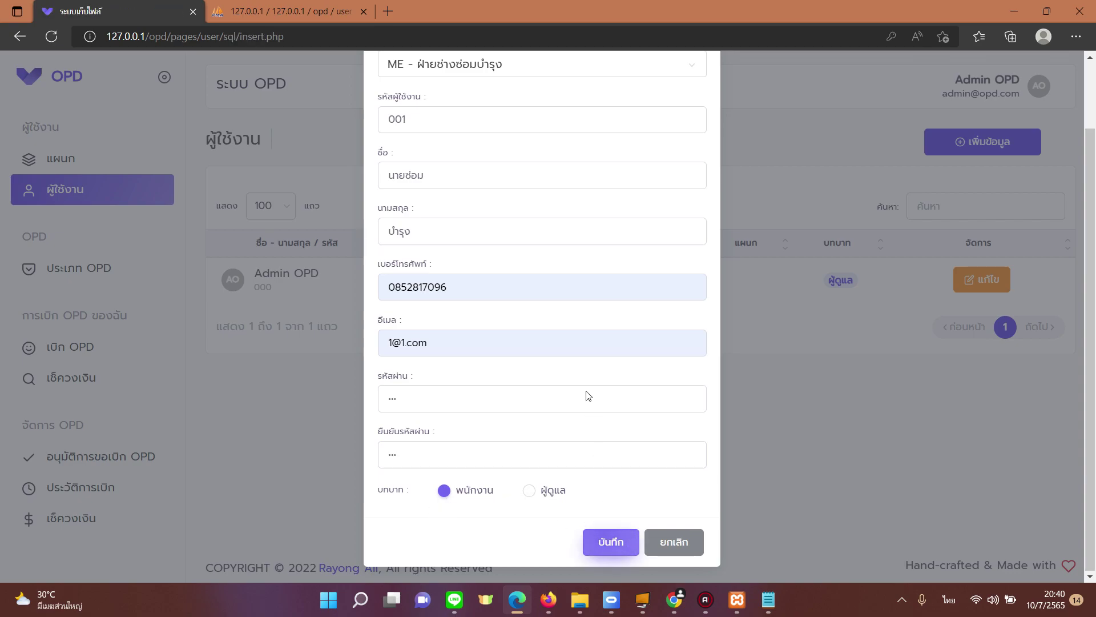
{"action": "left_click", "coordinate": [569, 377]}
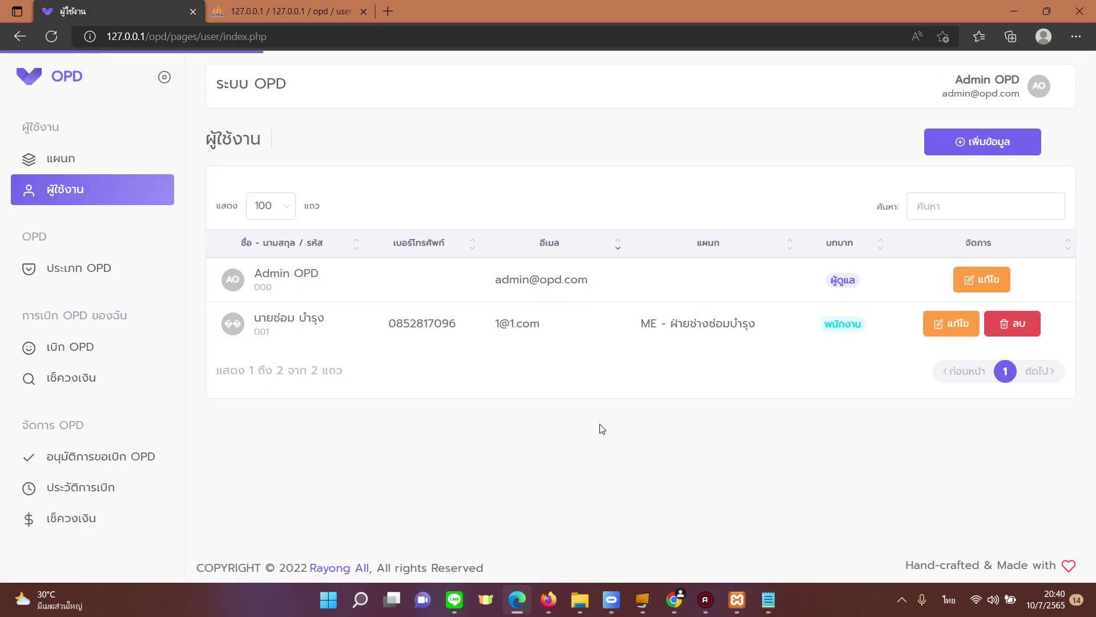
Step: Review new user 001's name, contact details, ME department and role in the users list
{"action": "left_click_drag", "start_coordinate": [660, 331], "coordinate": [753, 326]}
{"action": "left_click", "coordinate": [732, 363]}
{"action": "left_click_drag", "start_coordinate": [270, 316], "coordinate": [312, 319]}
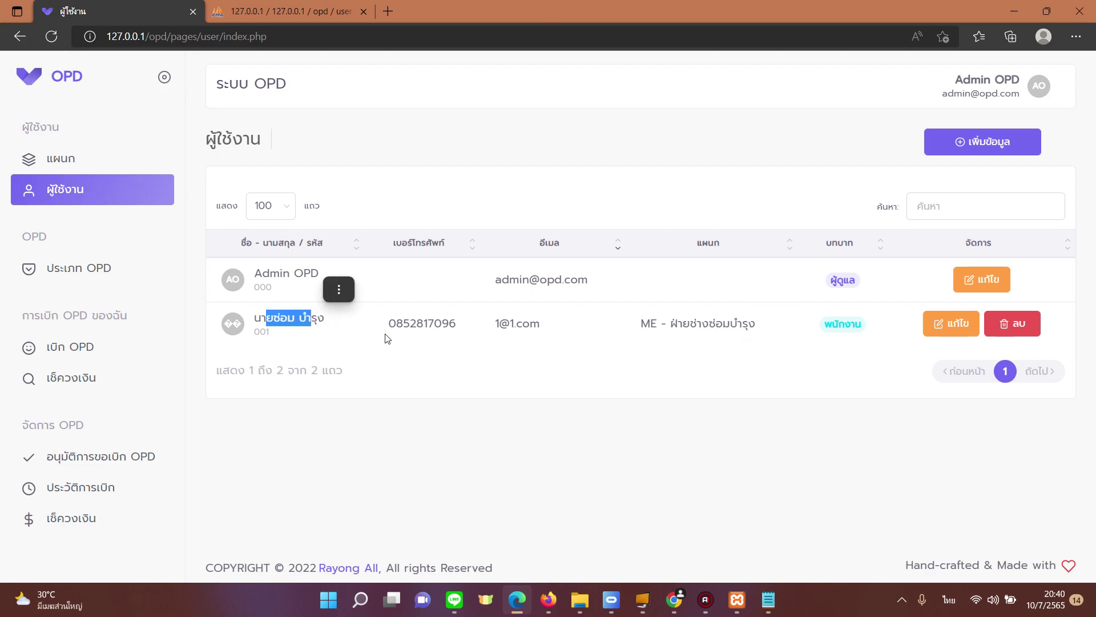
{"action": "left_click_drag", "start_coordinate": [395, 324], "coordinate": [531, 323]}
{"action": "left_click_drag", "start_coordinate": [661, 331], "coordinate": [749, 323]}
{"action": "left_click_drag", "start_coordinate": [863, 324], "coordinate": [838, 360]}
{"action": "left_click", "coordinate": [838, 360]}
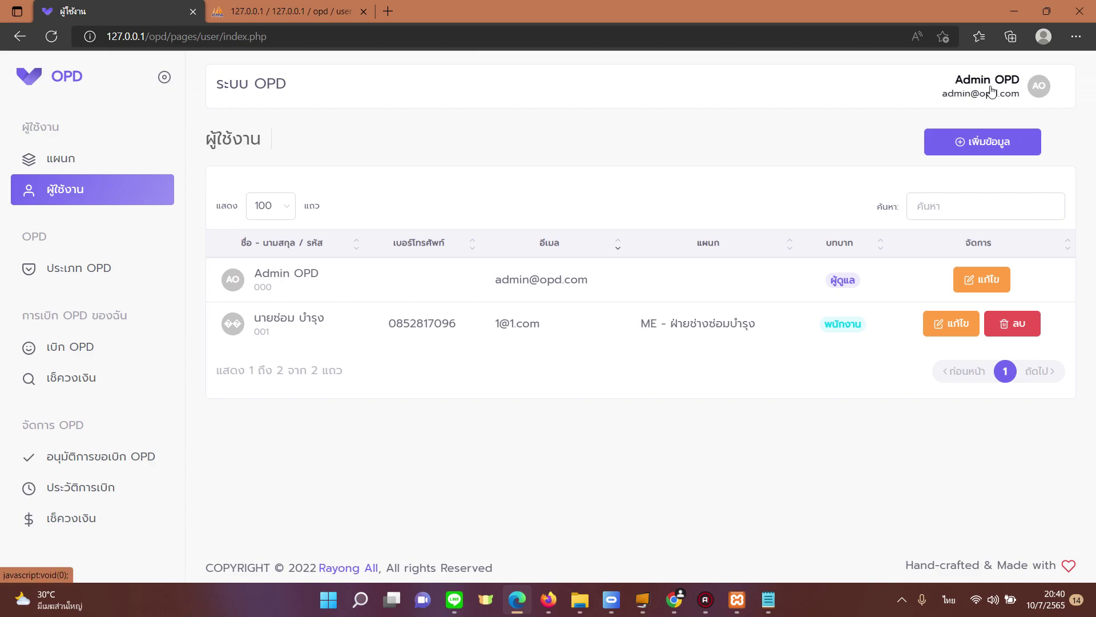
Step: Log out of admin and sign in as the employee with their e-mail and password
{"action": "left_click", "coordinate": [974, 91]}
{"action": "left_click", "coordinate": [991, 186]}
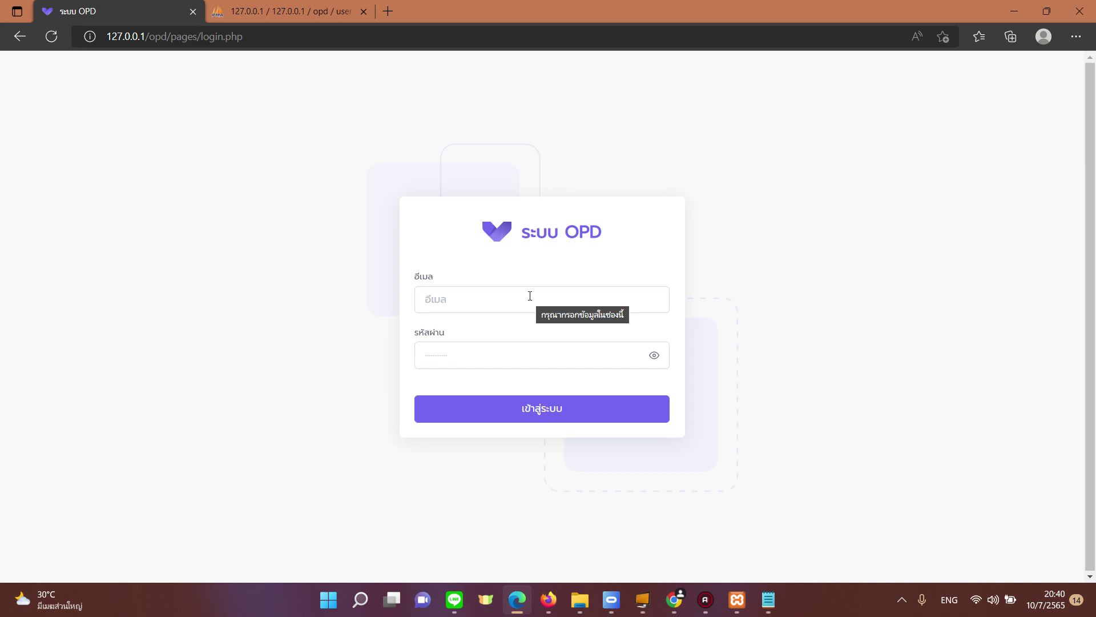
{"action": "left_click", "coordinate": [530, 296]}
{"action": "type", "text": "1"}
{"action": "left_click", "coordinate": [498, 348]}
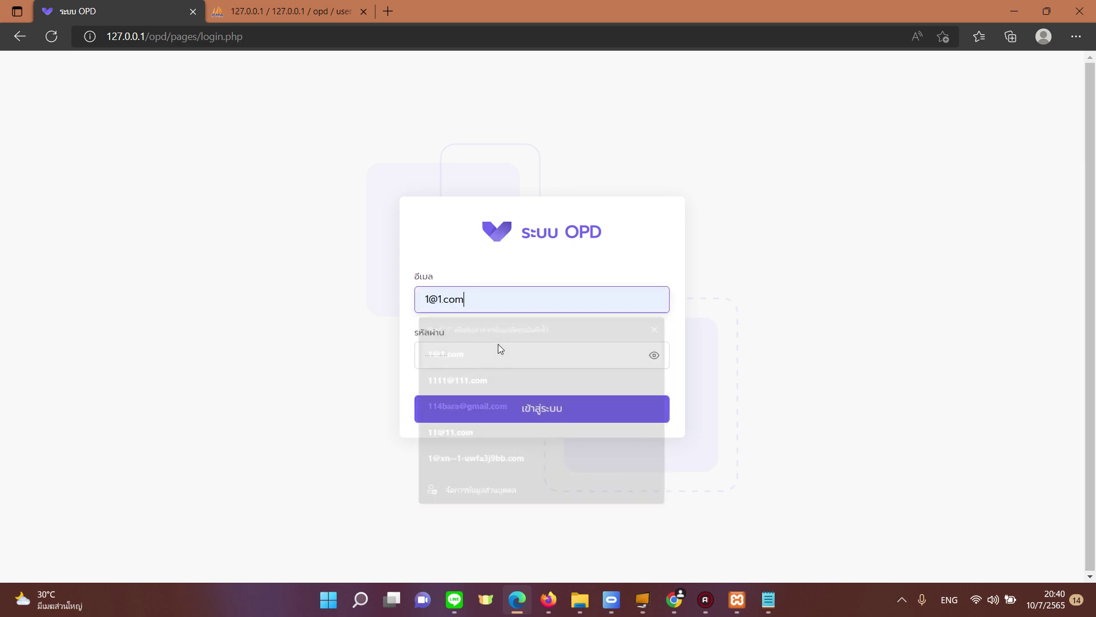
{"action": "type", "text": "123"}
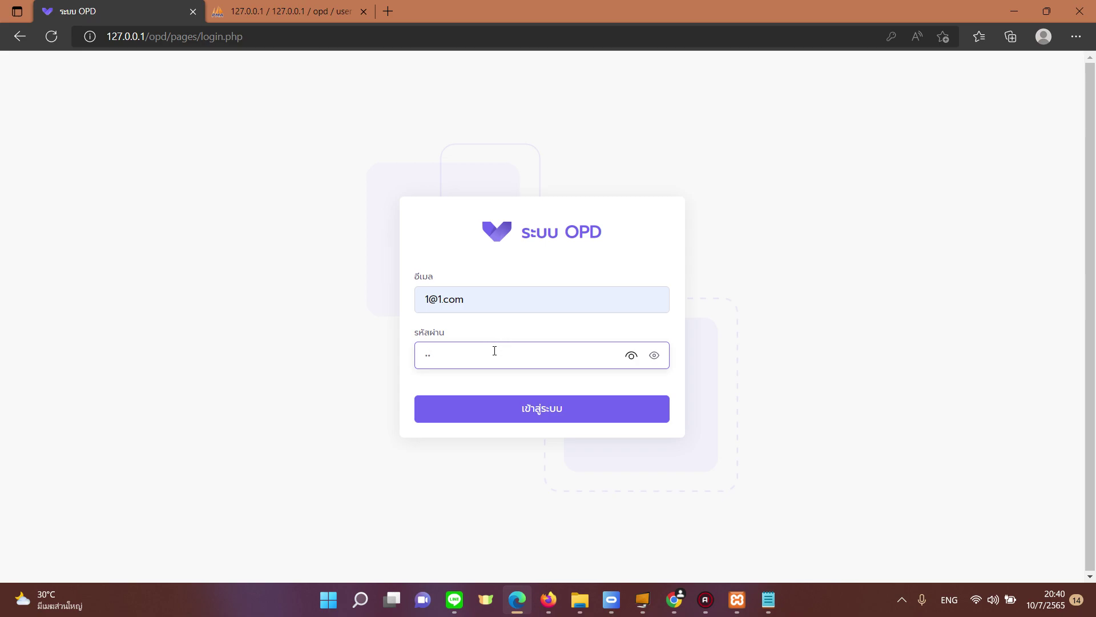
{"action": "type", "text": "45"}
{"action": "key", "text": "Return"}
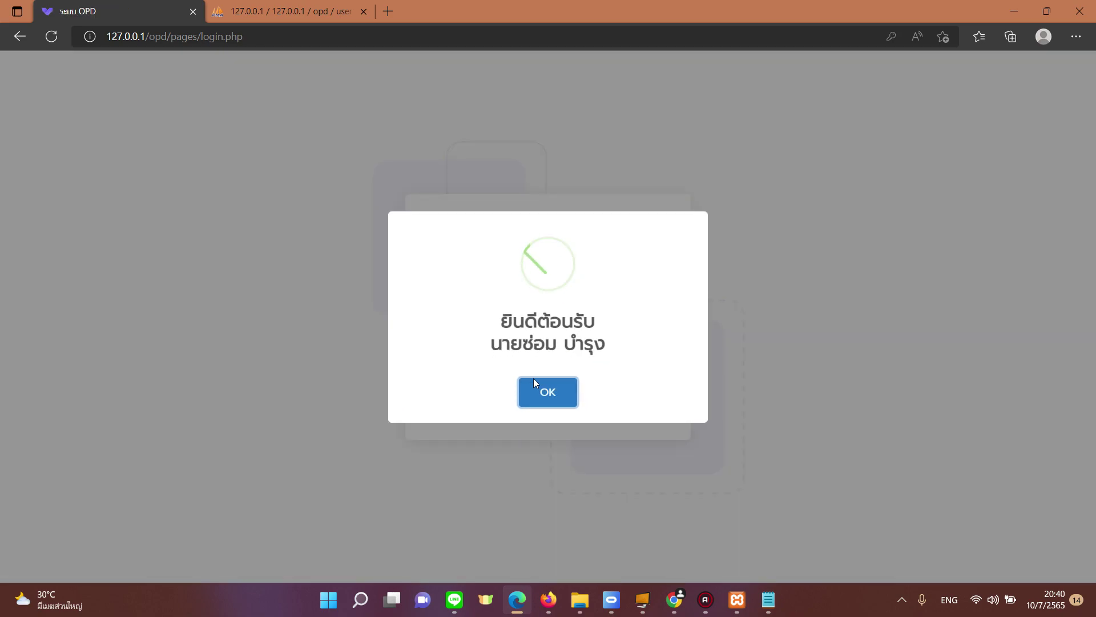
{"action": "left_click", "coordinate": [557, 398]}
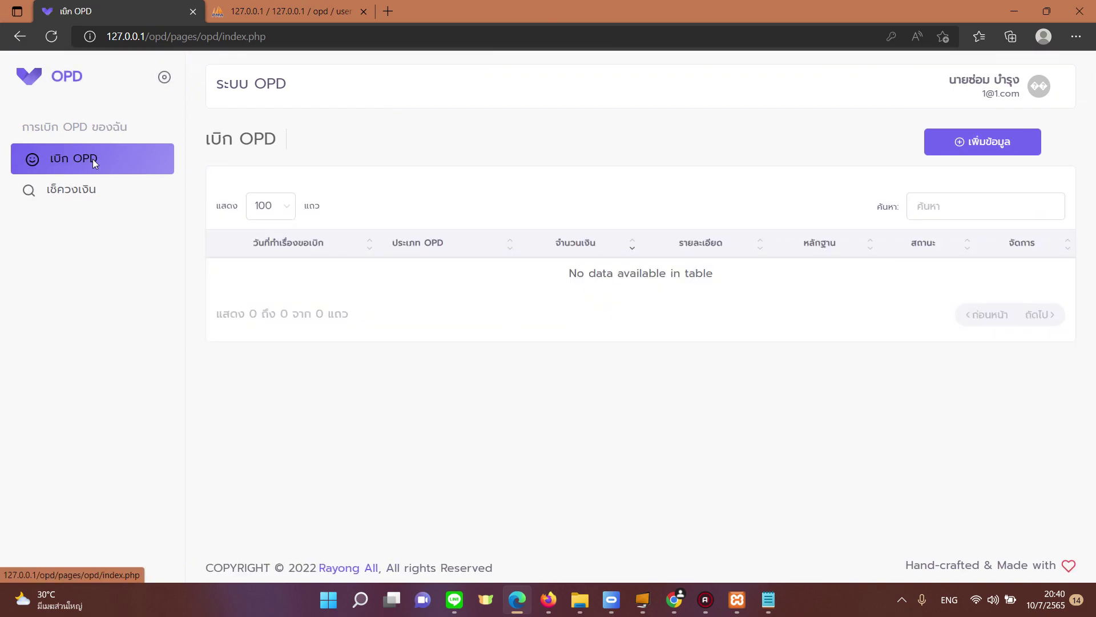
Step: Look at the remaining-balance page, then go to the employee's โปรไฟล์ page
{"action": "left_click", "coordinate": [76, 190]}
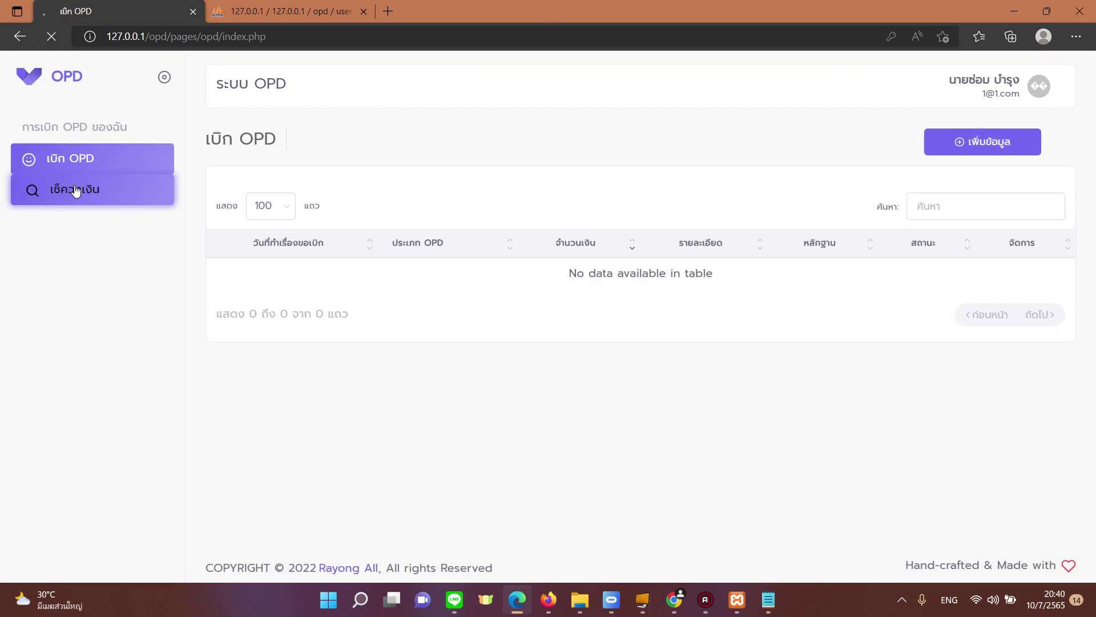
{"action": "left_click", "coordinate": [118, 159]}
{"action": "left_click", "coordinate": [1009, 84]}
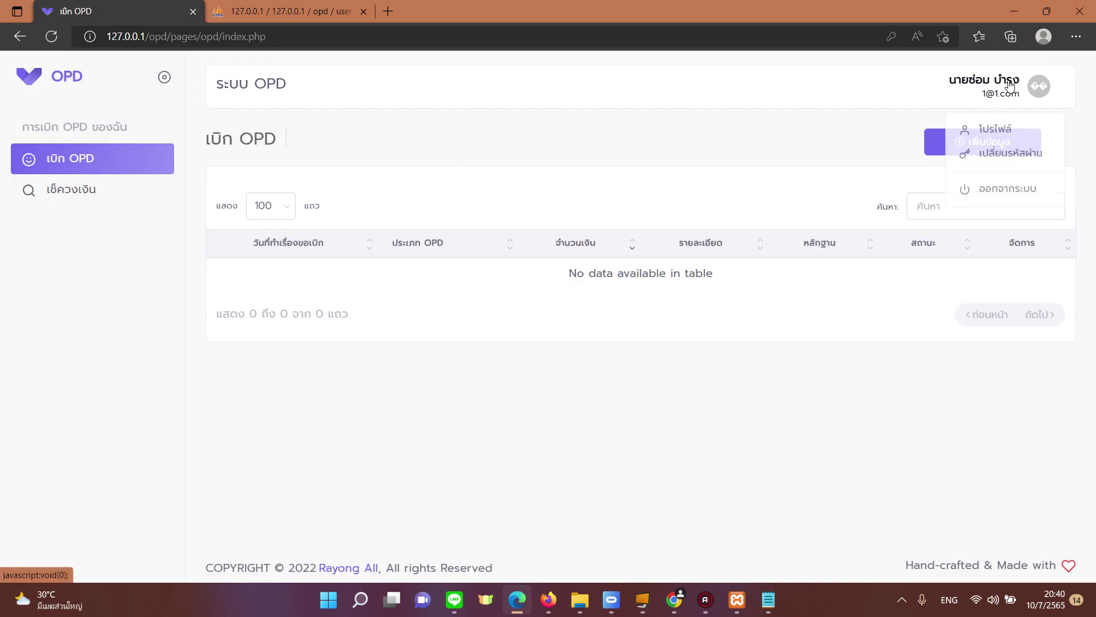
{"action": "left_click", "coordinate": [1002, 133]}
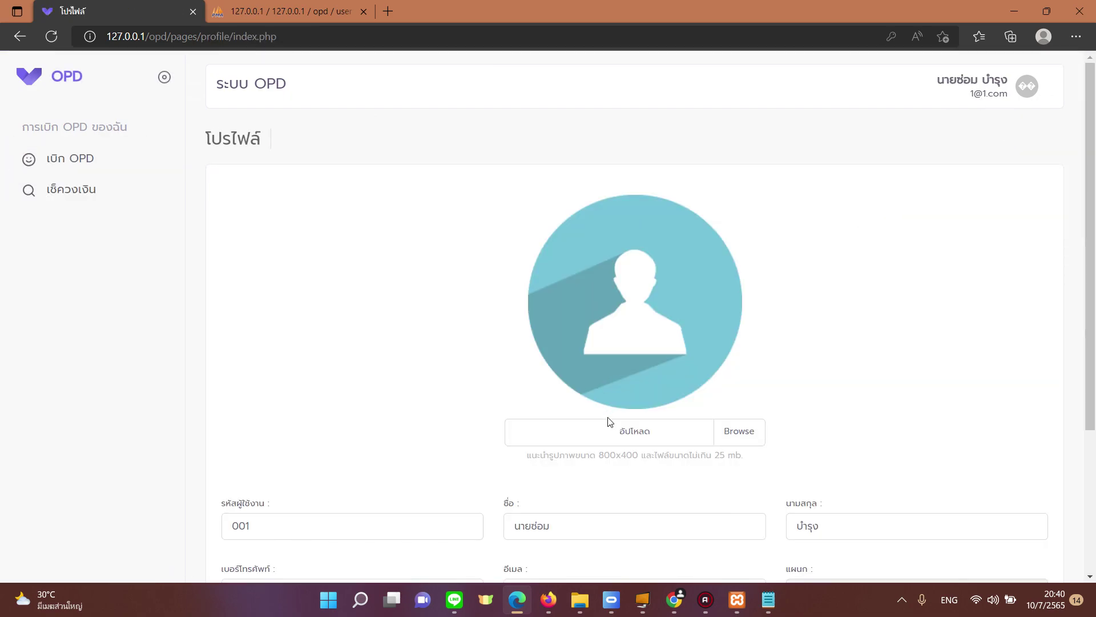
{"action": "scroll", "coordinate": [628, 388], "scroll_direction": "down", "scroll_amount": 3}
{"action": "scroll", "coordinate": [521, 421], "scroll_direction": "down", "scroll_amount": 1}
Step: Set unnamed.png as the profile picture and save the profile
{"action": "left_click", "coordinate": [579, 385]}
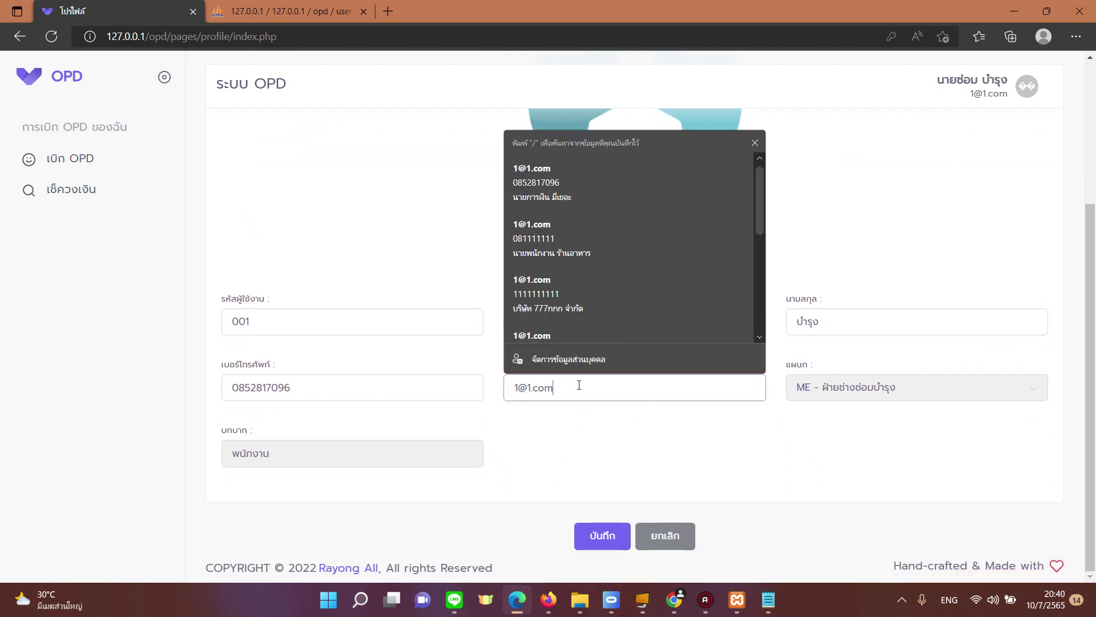
{"action": "left_click_drag", "start_coordinate": [579, 384], "coordinate": [504, 386]}
{"action": "left_click", "coordinate": [340, 333]}
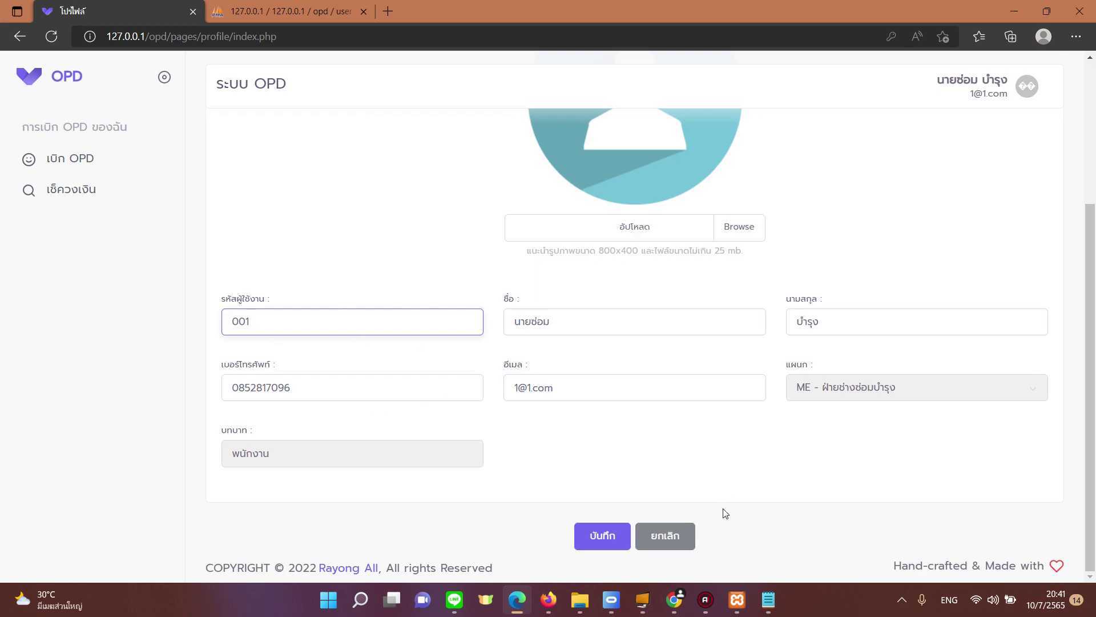
{"action": "scroll", "coordinate": [524, 428], "scroll_direction": "up", "scroll_amount": 3}
{"action": "scroll", "coordinate": [315, 428], "scroll_direction": "down", "scroll_amount": 3}
{"action": "left_click_drag", "start_coordinate": [251, 365], "coordinate": [203, 370]}
{"action": "scroll", "coordinate": [376, 421], "scroll_direction": "up", "scroll_amount": 1}
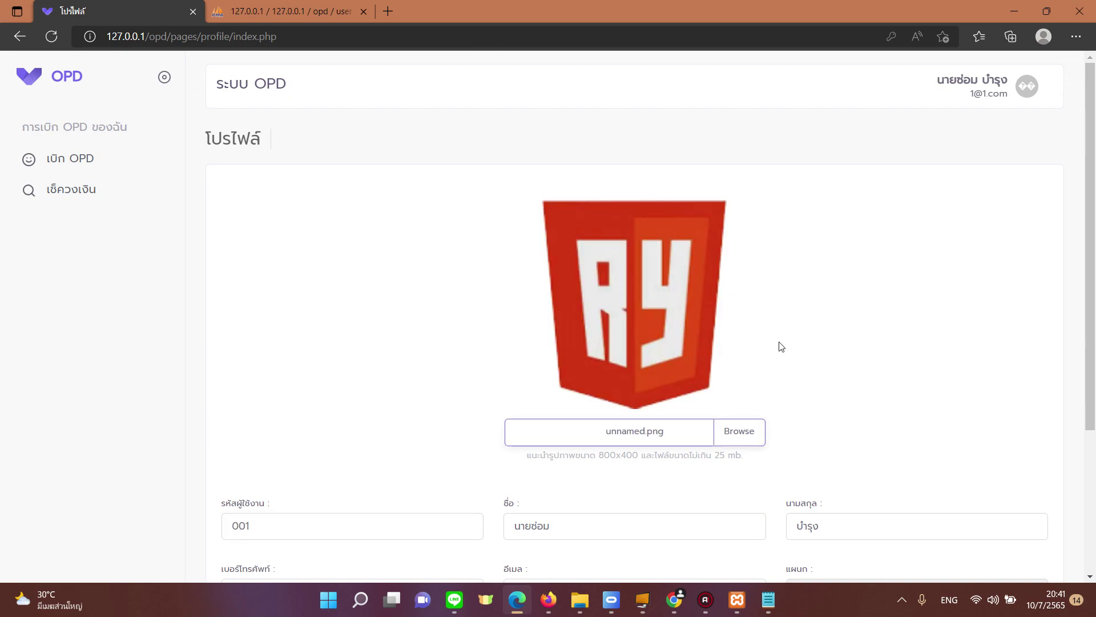
{"action": "scroll", "coordinate": [620, 318], "scroll_direction": "down", "scroll_amount": 3}
{"action": "left_click", "coordinate": [604, 536]}
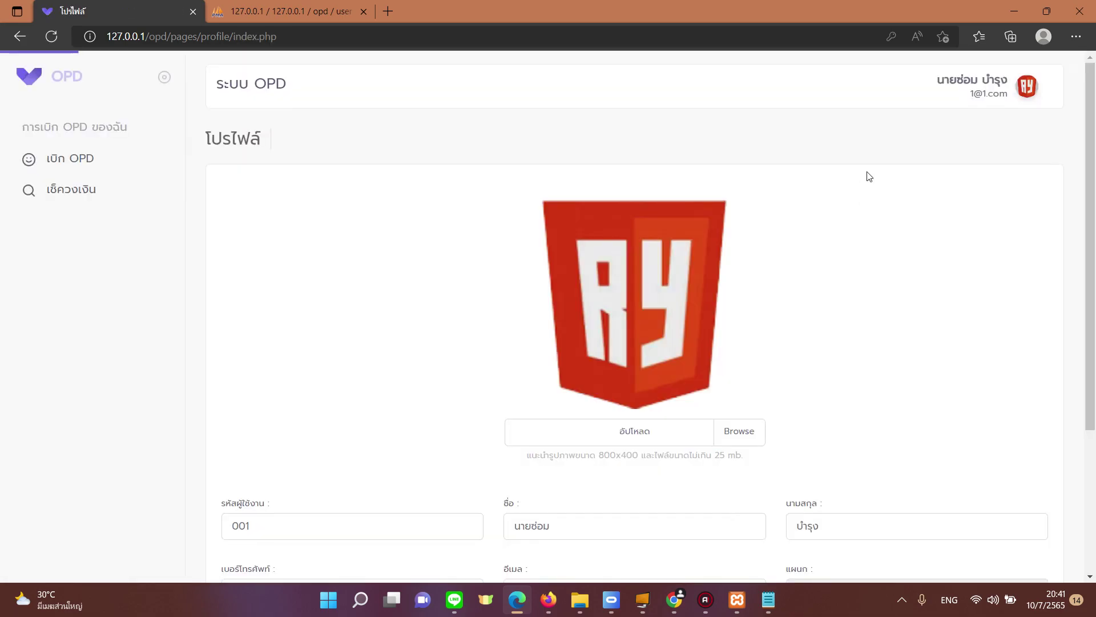
Step: Log out of the employee account, sign in as admin, and go to ประเภท OPD
{"action": "left_click", "coordinate": [1030, 88]}
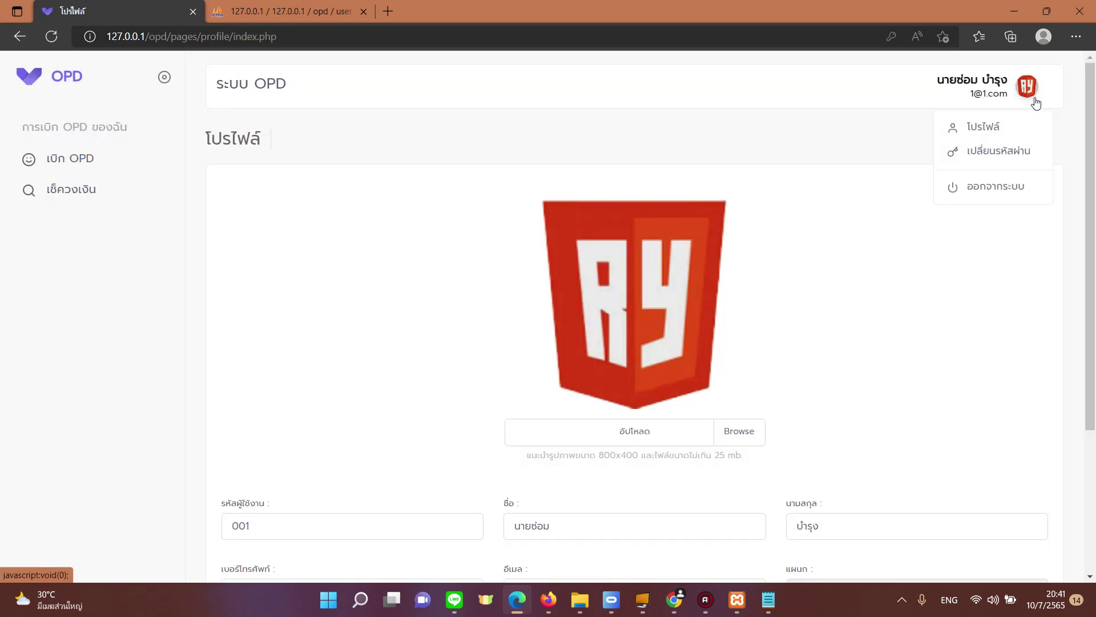
{"action": "left_click", "coordinate": [1007, 190]}
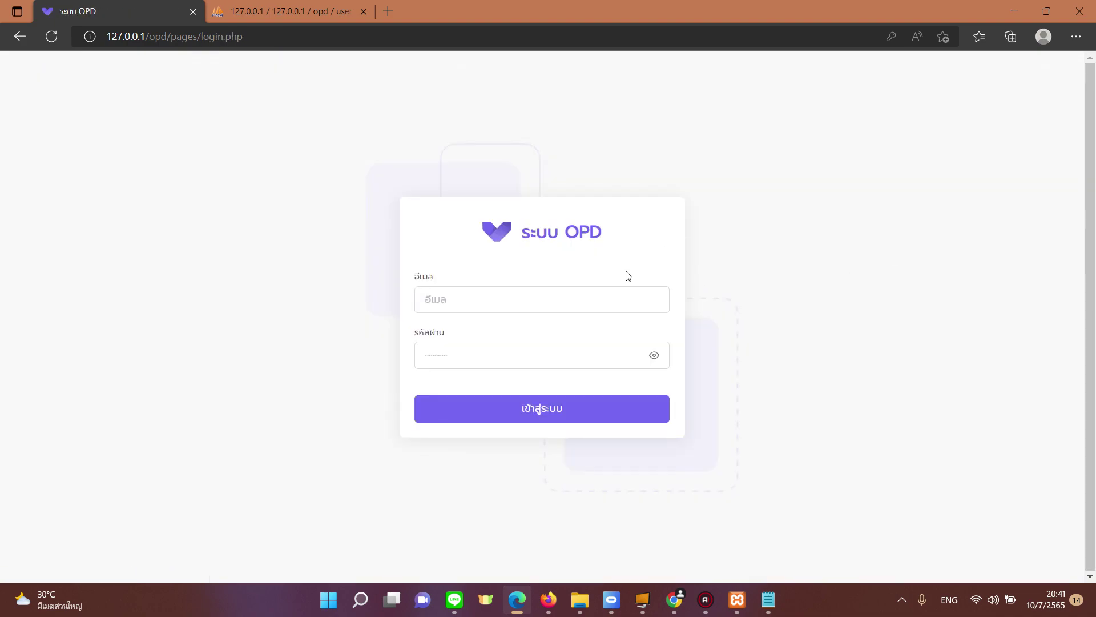
{"action": "left_click", "coordinate": [765, 600]}
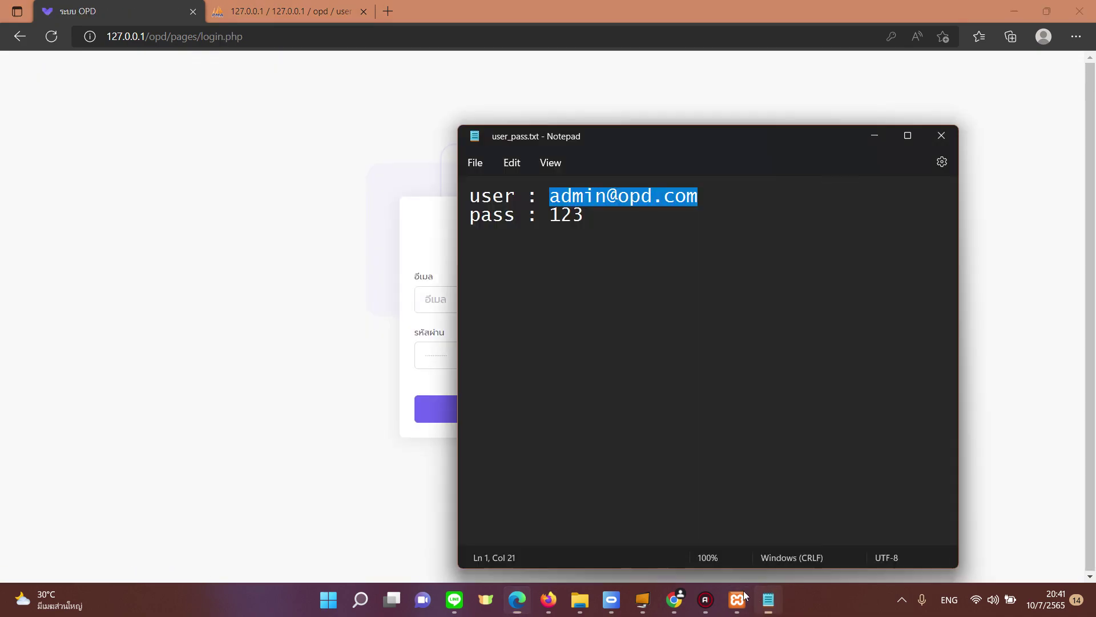
{"action": "left_click", "coordinate": [448, 296]}
{"action": "key", "text": "ctrl+v"}
{"action": "left_click", "coordinate": [469, 342]}
{"action": "type", "text": "1234"}
{"action": "key", "text": "Return"}
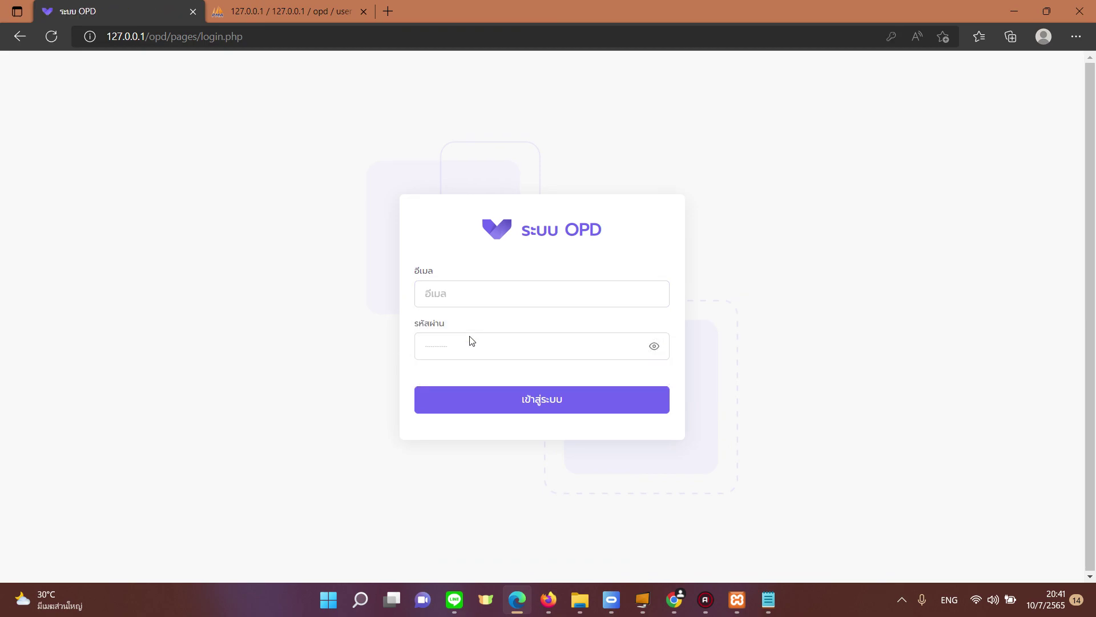
{"action": "left_click", "coordinate": [538, 406]}
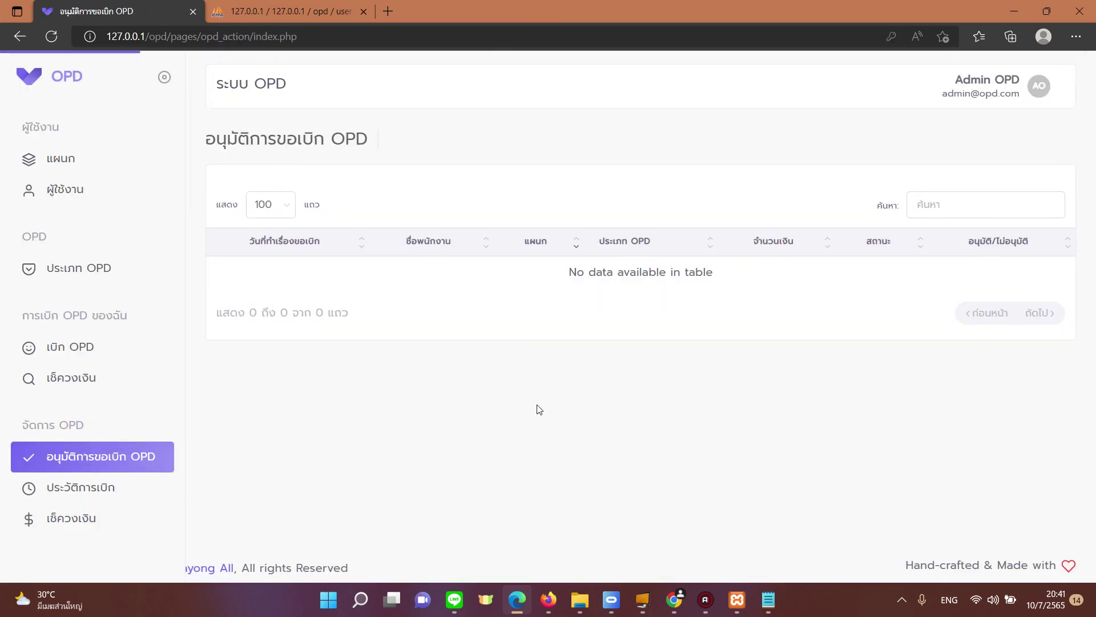
{"action": "left_click", "coordinate": [133, 268]}
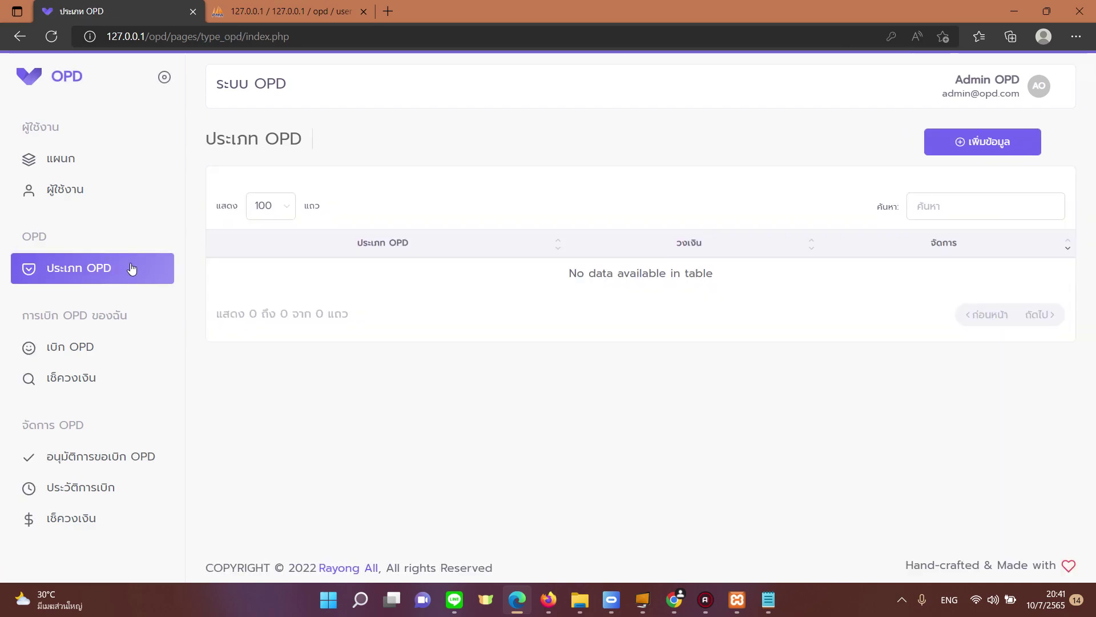
Step: Add OPD type OPD2 with วงเงิน 10000 and save it
{"action": "left_click", "coordinate": [955, 145]}
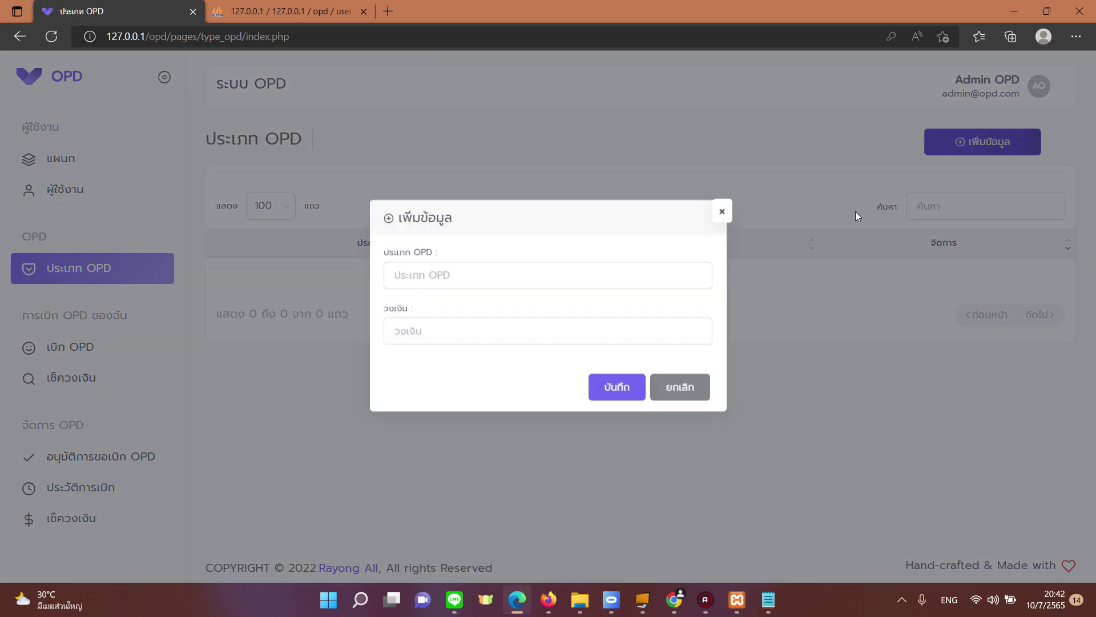
{"action": "left_click", "coordinate": [546, 294]}
{"action": "type", "text": "OPD2"}
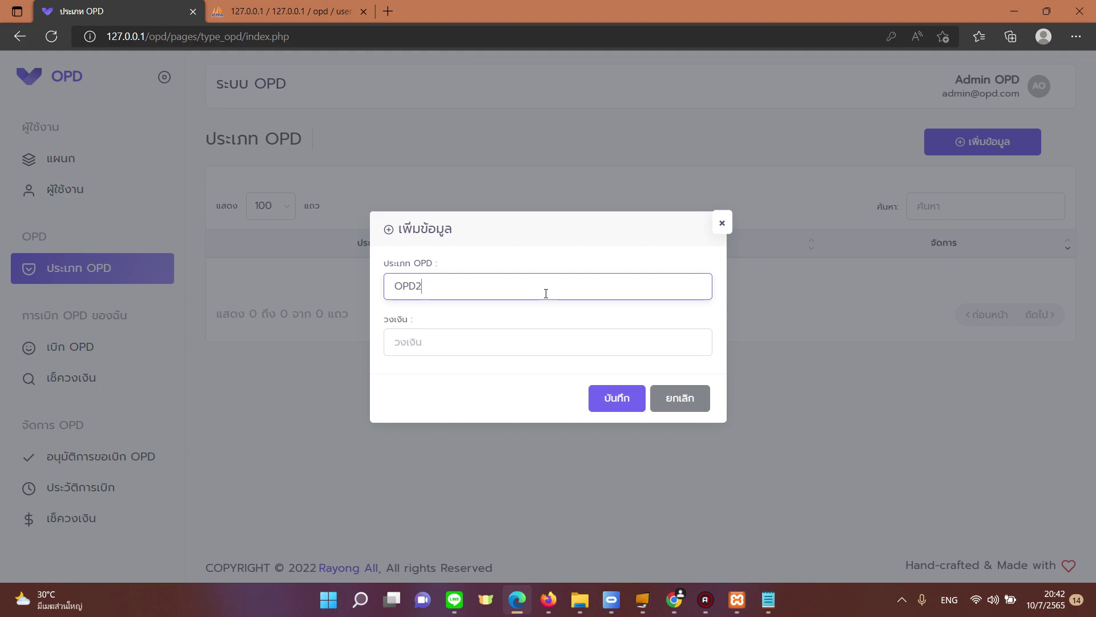
{"action": "left_click", "coordinate": [531, 336]}
{"action": "type", "text": "10000"}
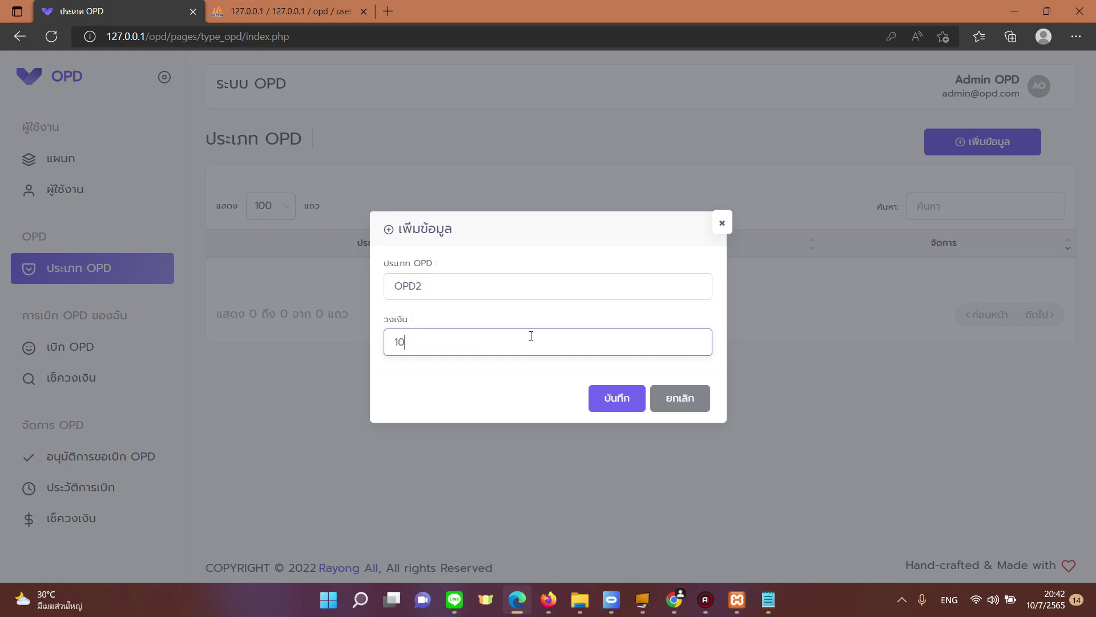
{"action": "left_click", "coordinate": [596, 397]}
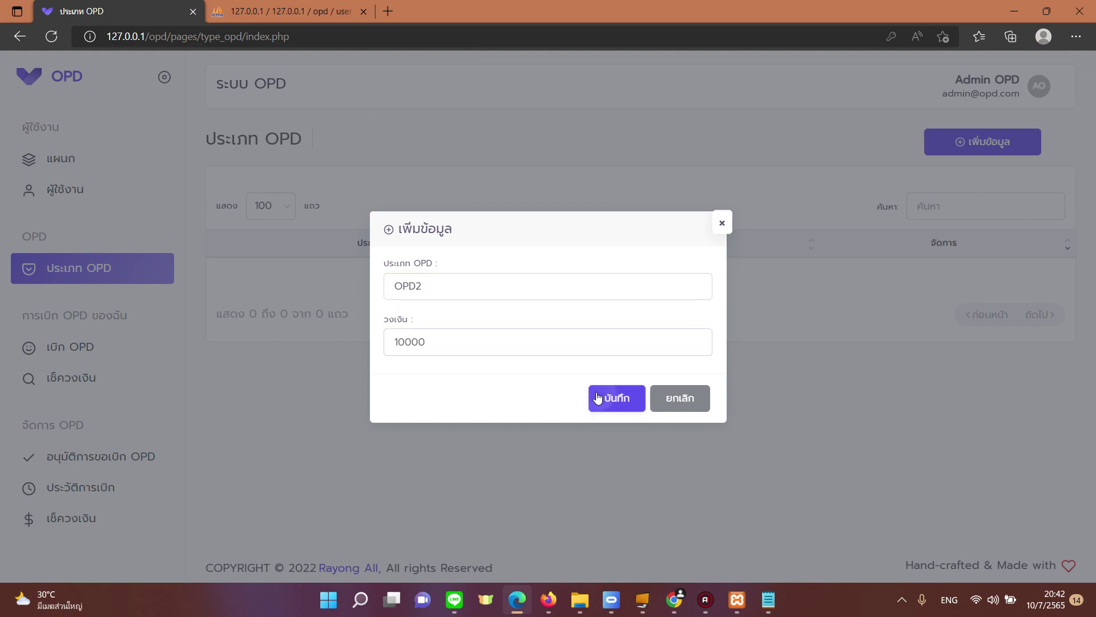
{"action": "left_click", "coordinate": [560, 377]}
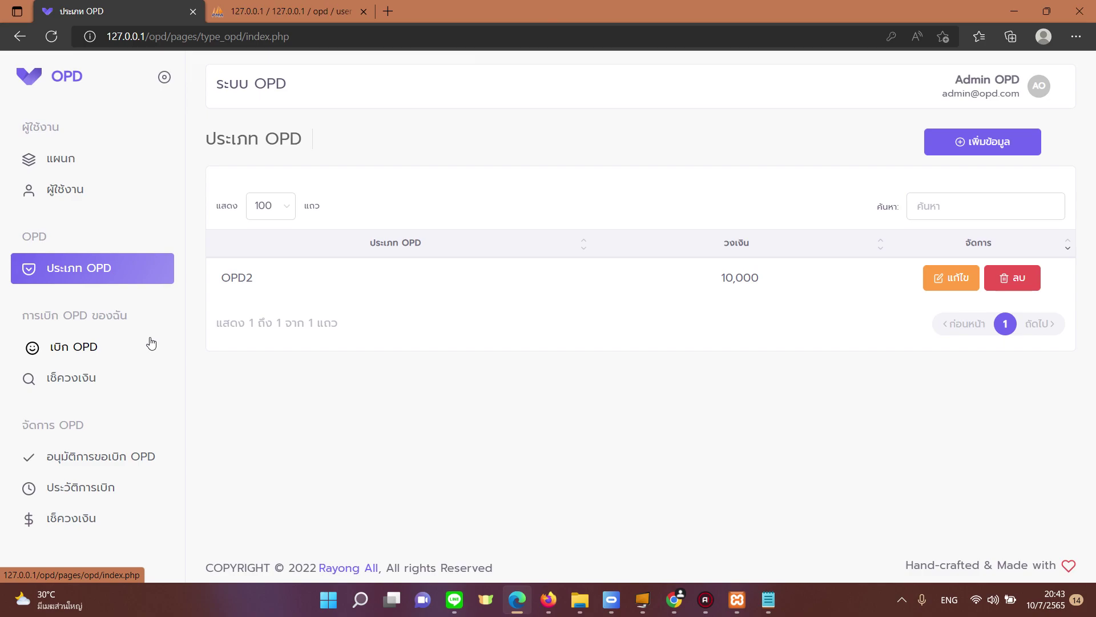
Step: Check the อนุมัติการขอเบิก OPD list, then log out of the admin account
{"action": "left_click", "coordinate": [145, 457]}
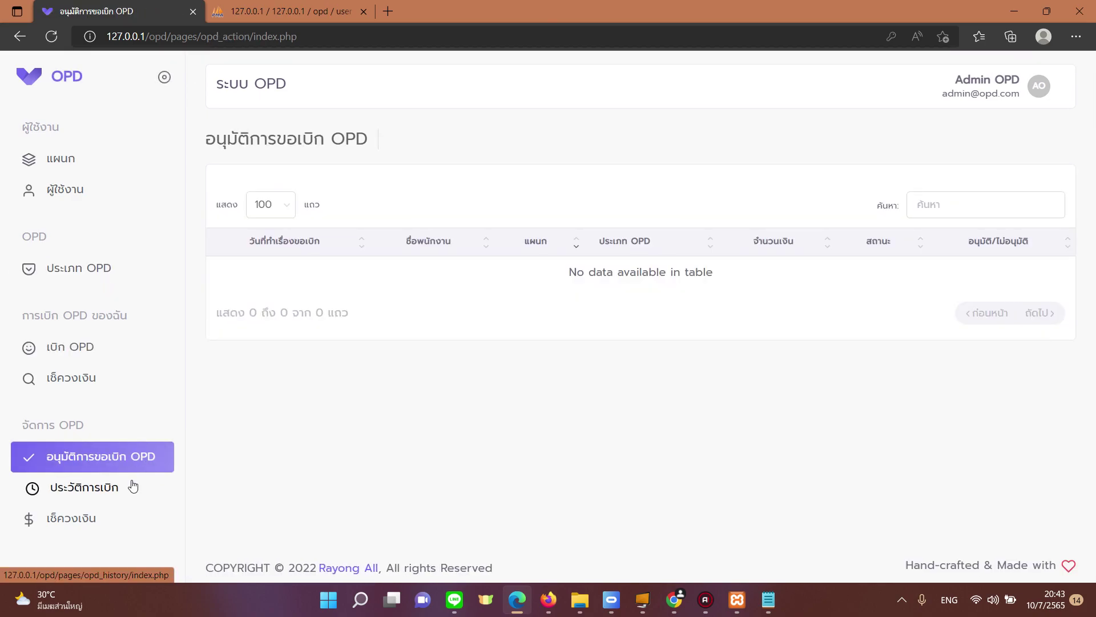
{"action": "left_click", "coordinate": [143, 457]}
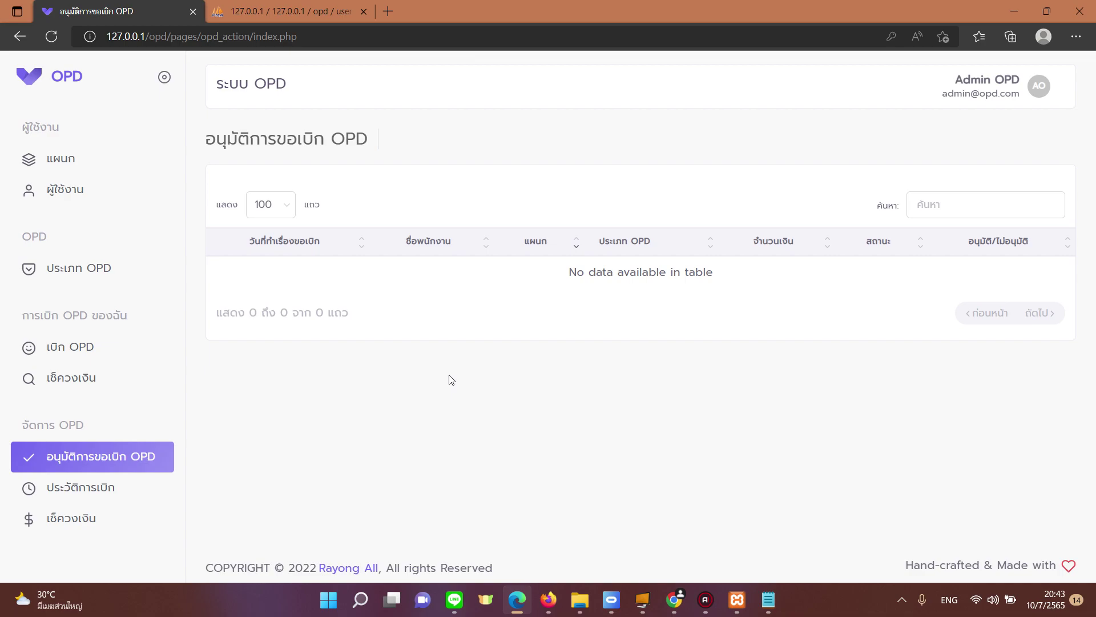
{"action": "left_click", "coordinate": [981, 93]}
{"action": "left_click", "coordinate": [990, 182]}
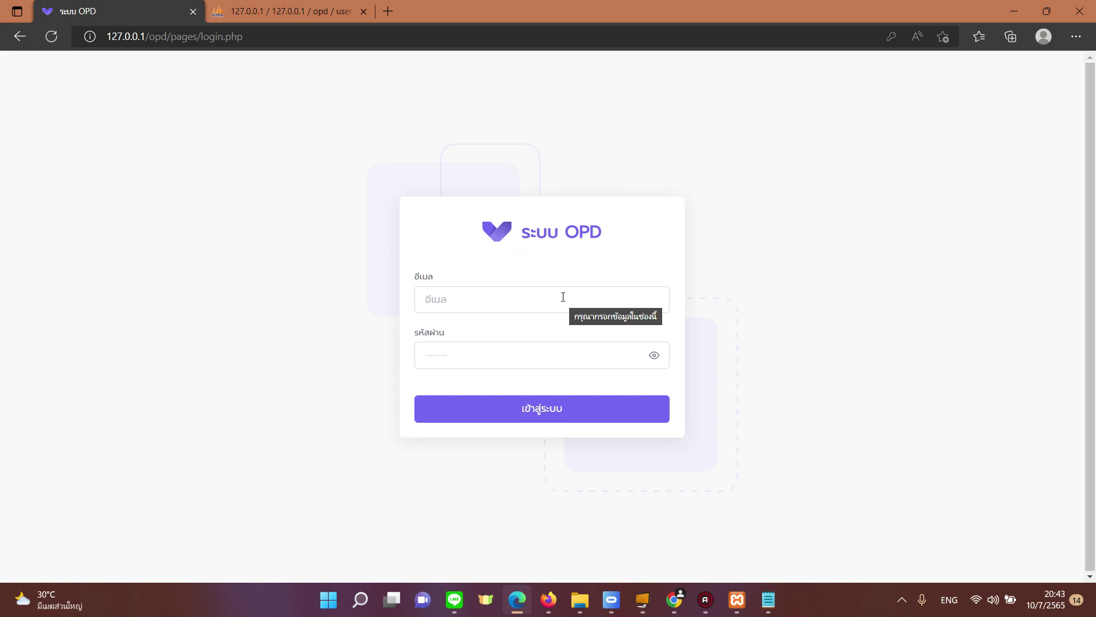
Step: Sign in as the employee using the saved e-mail and their password
{"action": "left_click", "coordinate": [563, 297]}
{"action": "type", "text": "1"}
{"action": "left_click", "coordinate": [539, 351]}
{"action": "left_click", "coordinate": [539, 351]}
{"action": "type", "text": "11"}
{"action": "key", "text": "Return"}
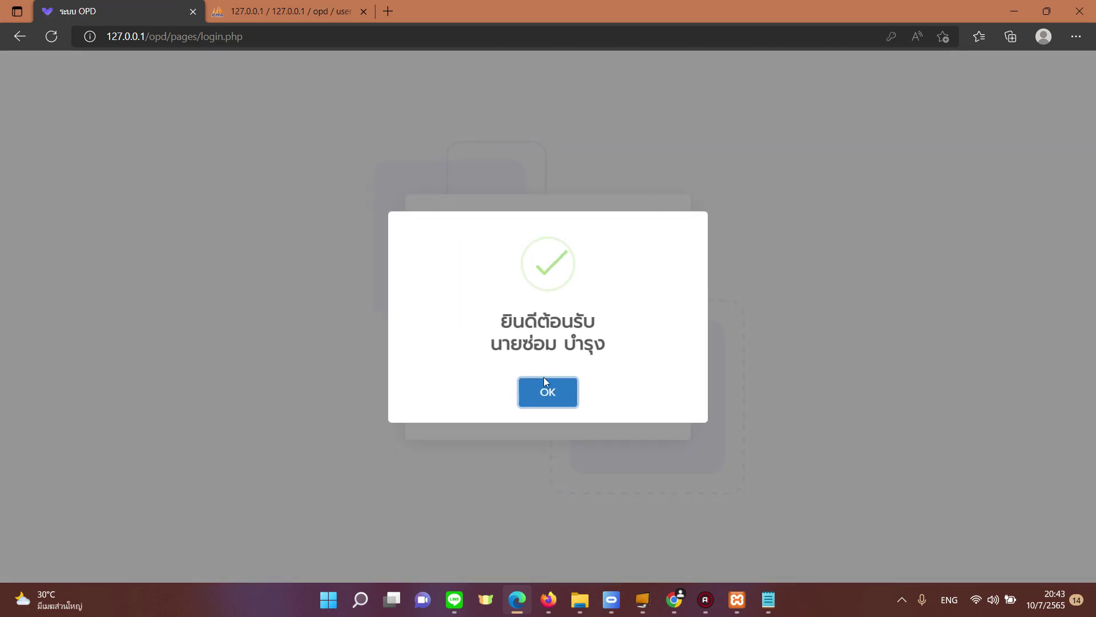
{"action": "left_click", "coordinate": [547, 394]}
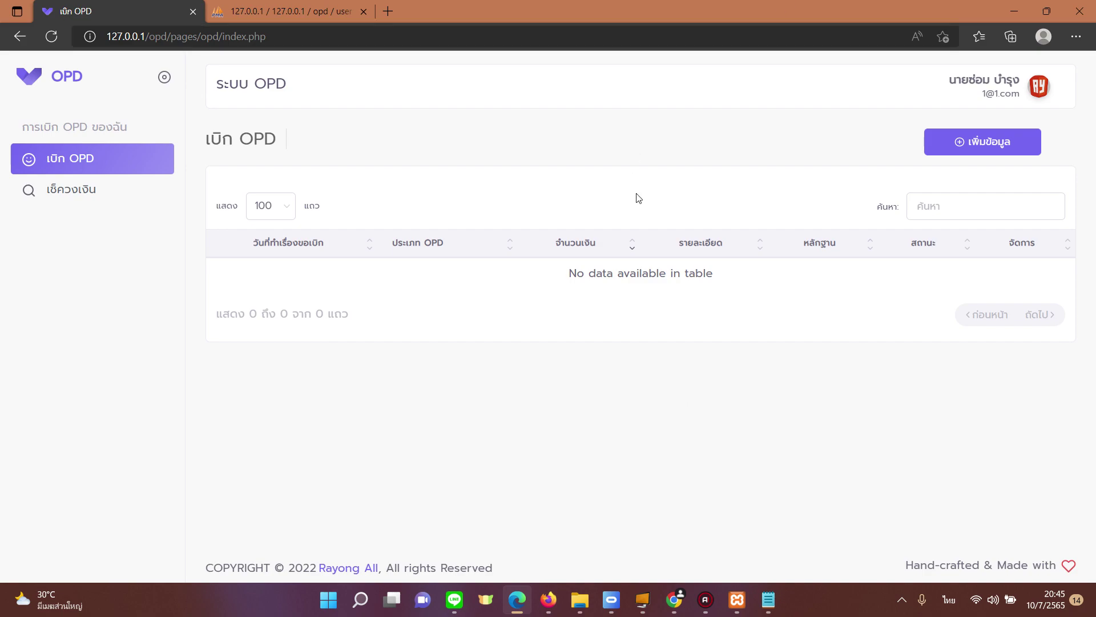
Step: Start a new OPD2 claim for 1500 with details ลูกป่วย
{"action": "left_click", "coordinate": [959, 146]}
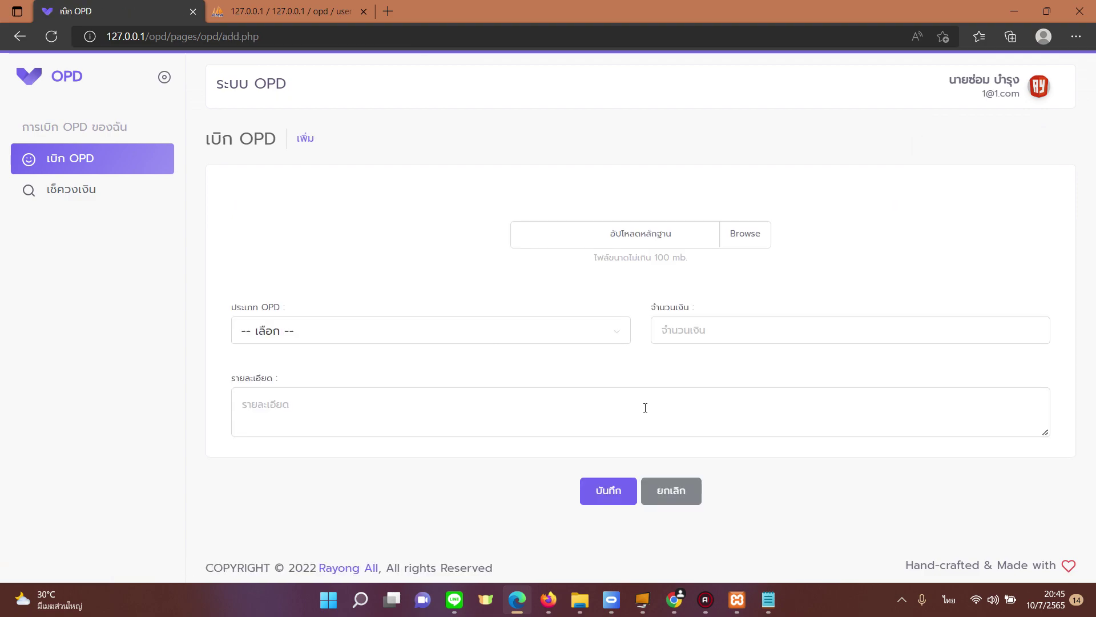
{"action": "left_click", "coordinate": [415, 330]}
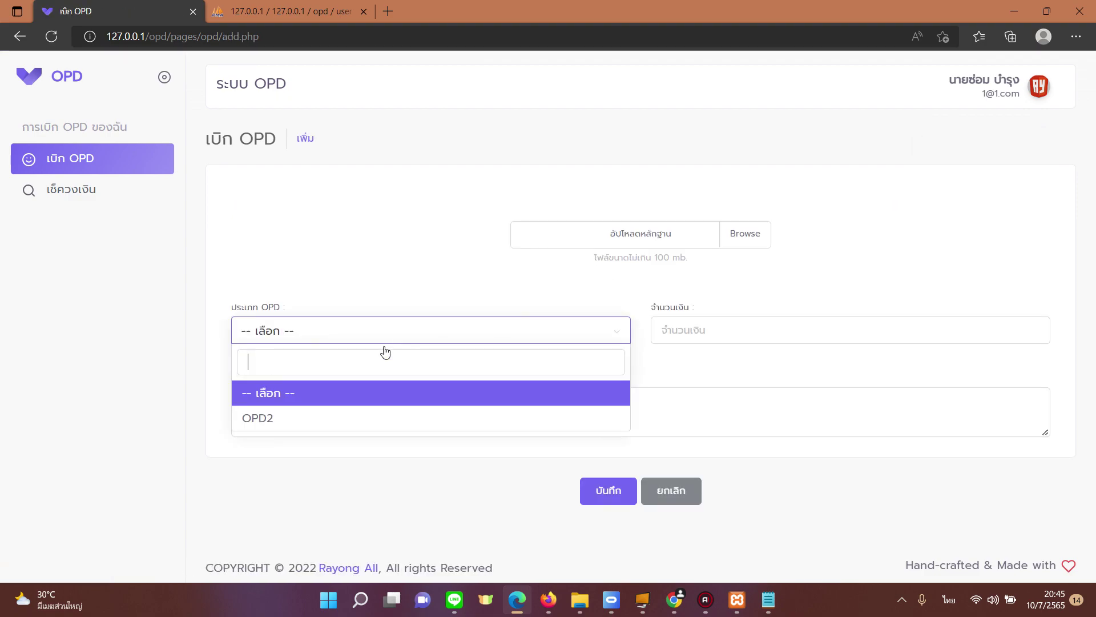
{"action": "left_click", "coordinate": [327, 419]}
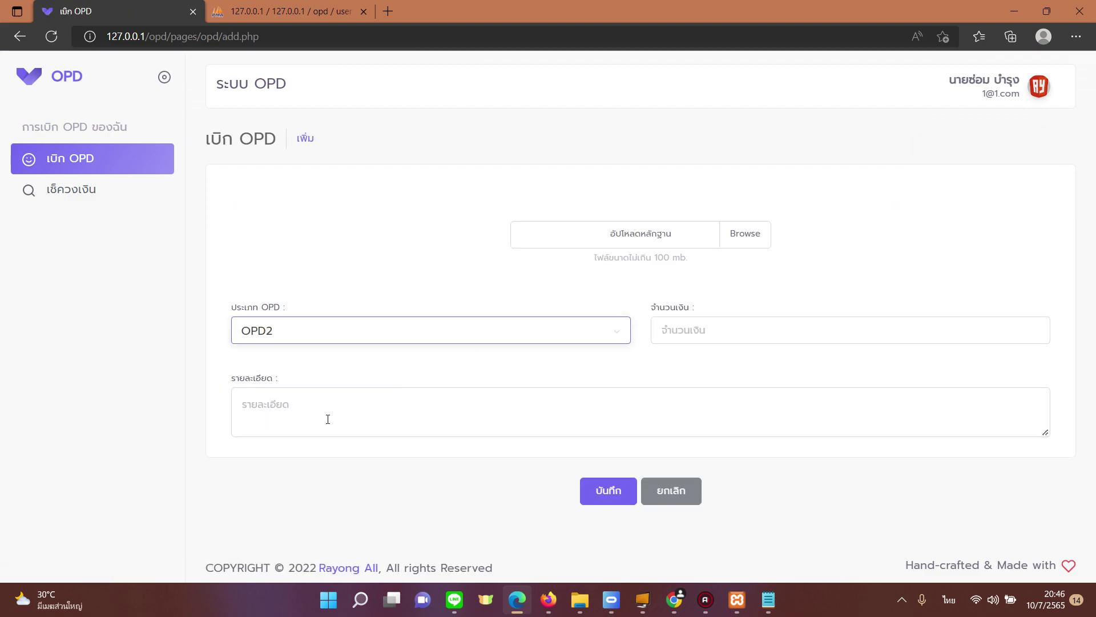
{"action": "left_click", "coordinate": [725, 331]}
{"action": "type", "text": "1500"}
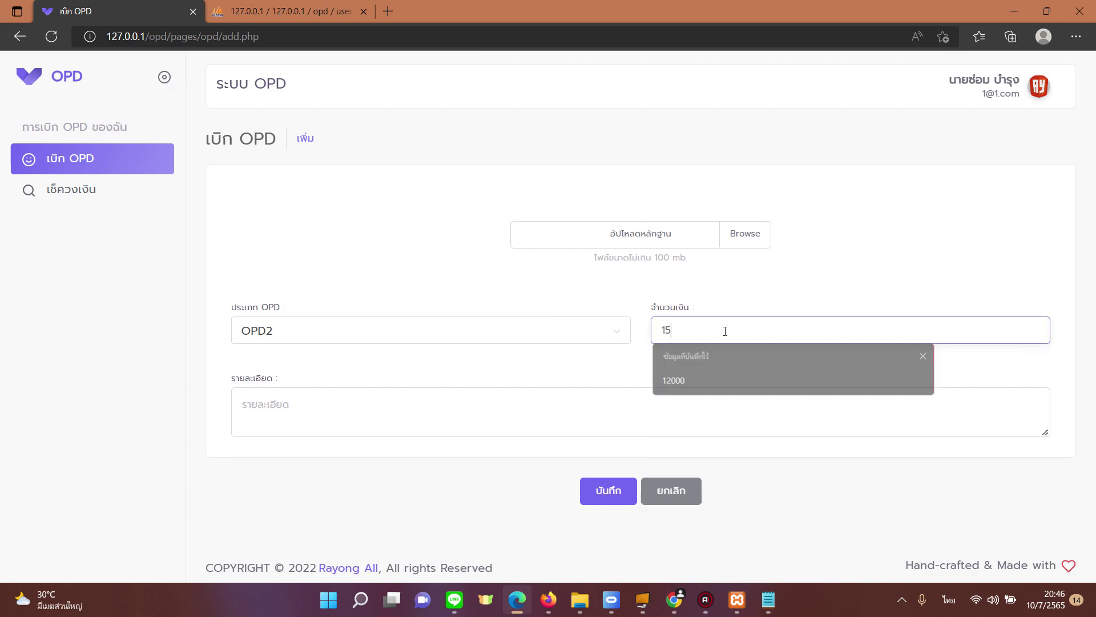
{"action": "left_click", "coordinate": [577, 420]}
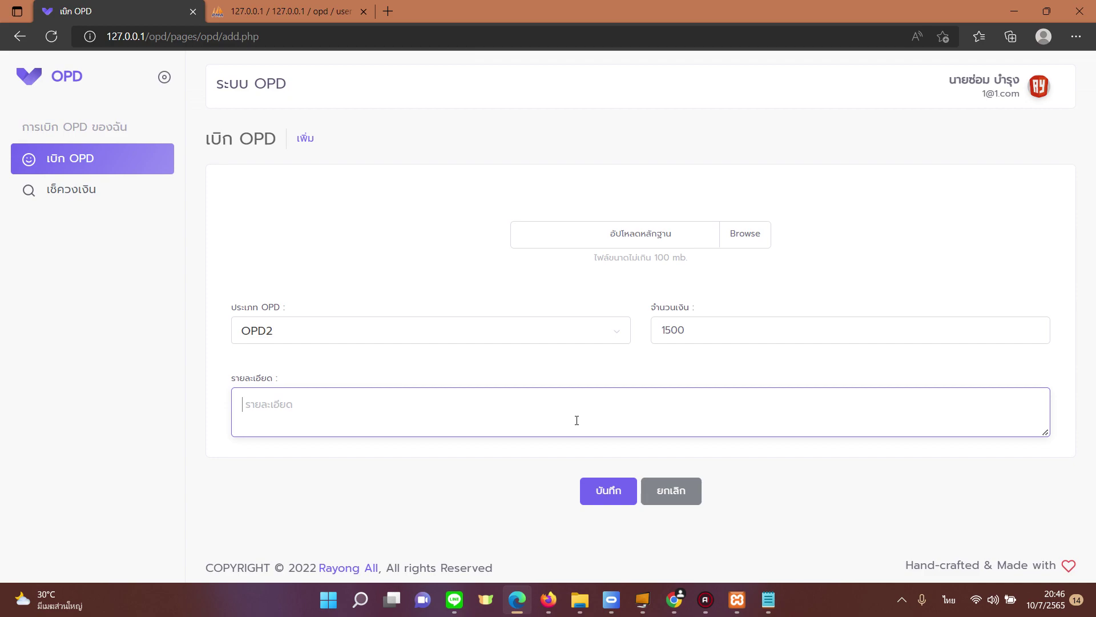
{"action": "type", "text": "ลูกป่วย"}
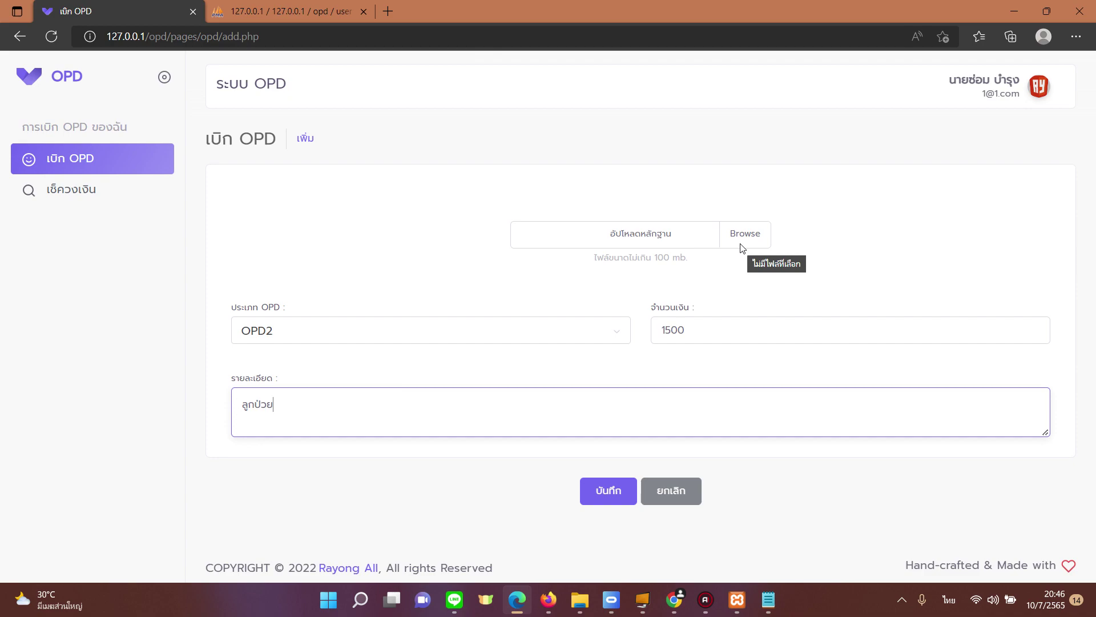
Step: Attach the photo evidence file and save the claim
{"action": "left_click", "coordinate": [741, 248]}
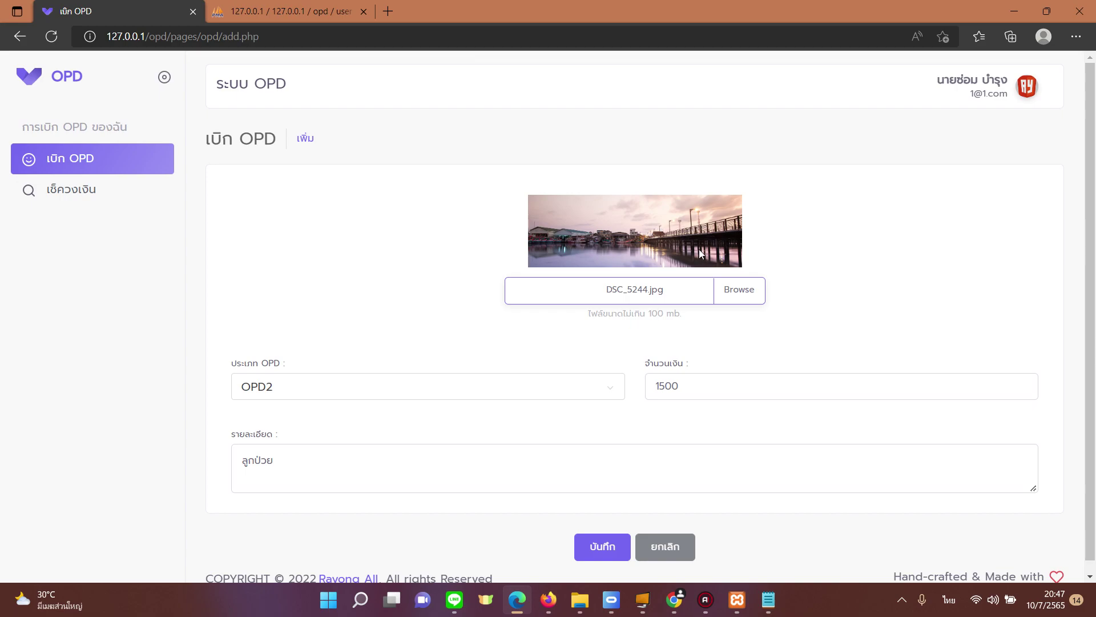
{"action": "scroll", "coordinate": [567, 399], "scroll_direction": "down", "scroll_amount": 1}
{"action": "left_click", "coordinate": [613, 542]}
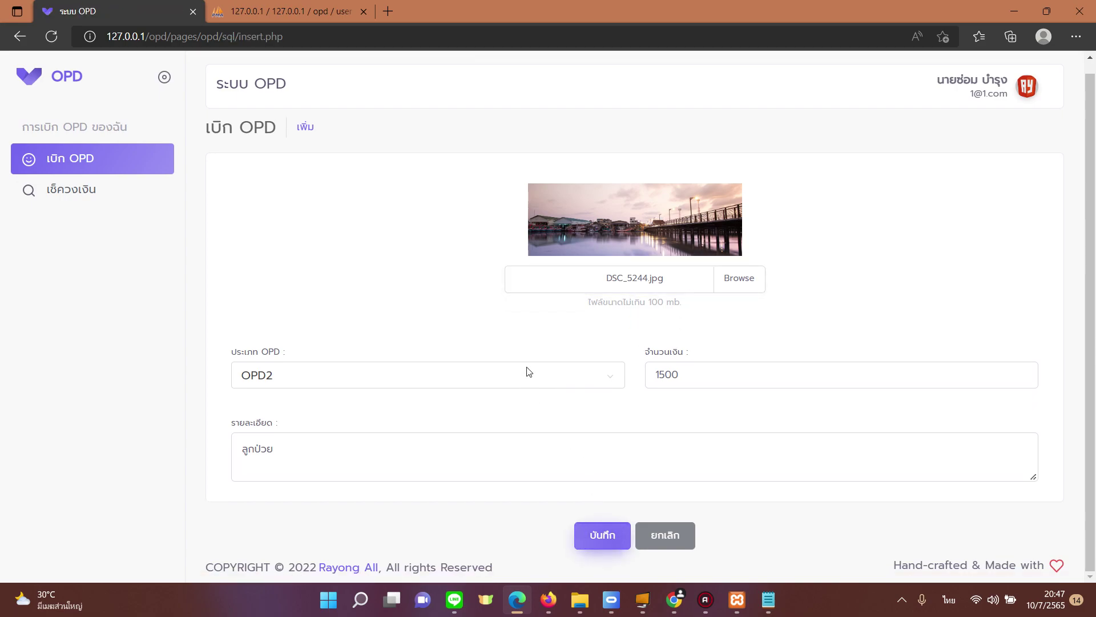
{"action": "left_click", "coordinate": [548, 373]}
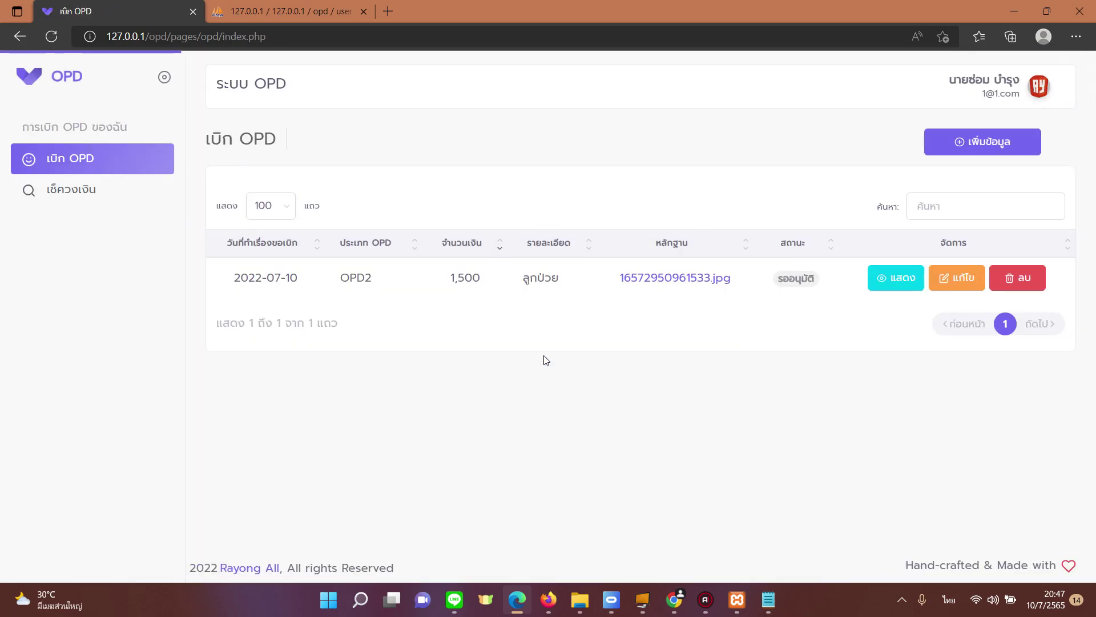
Step: Check the new claim's pending status, then log out of the employee account
{"action": "left_click_drag", "start_coordinate": [786, 280], "coordinate": [807, 280]}
{"action": "left_click", "coordinate": [789, 293]}
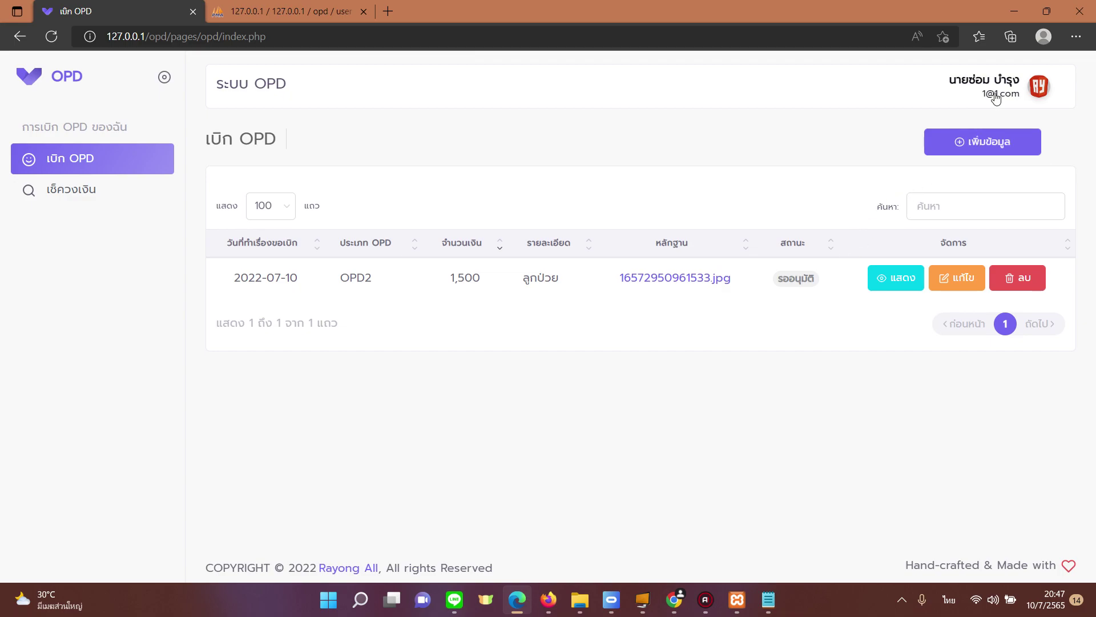
{"action": "mouse_move", "coordinate": [998, 97]}
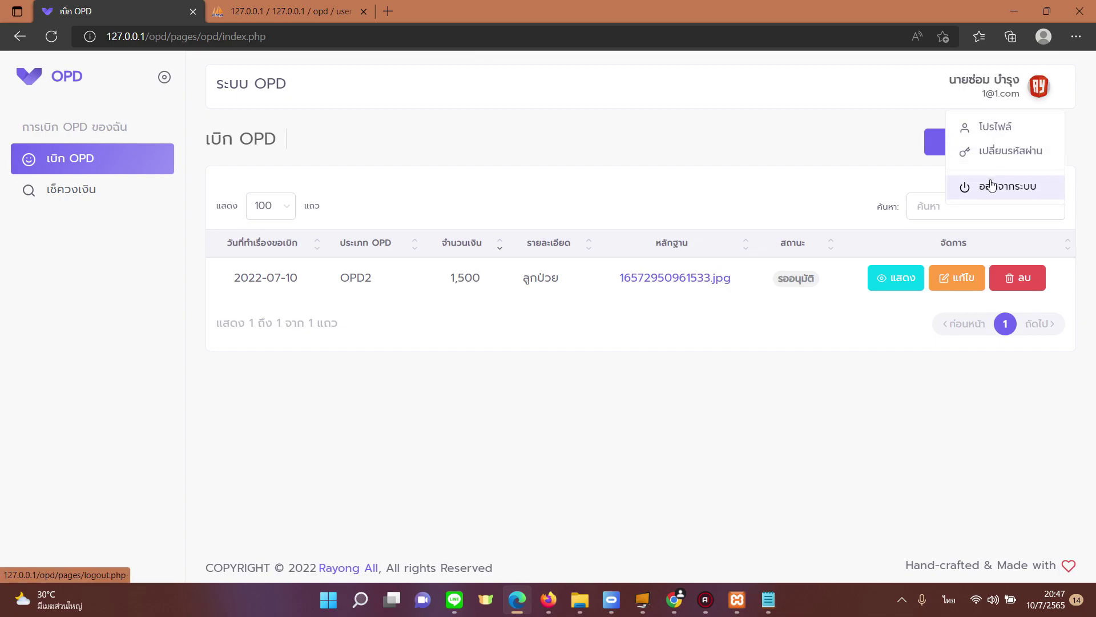
{"action": "left_click", "coordinate": [977, 186]}
Step: Sign in as admin with the saved admin e-mail and password
{"action": "left_click", "coordinate": [768, 600]}
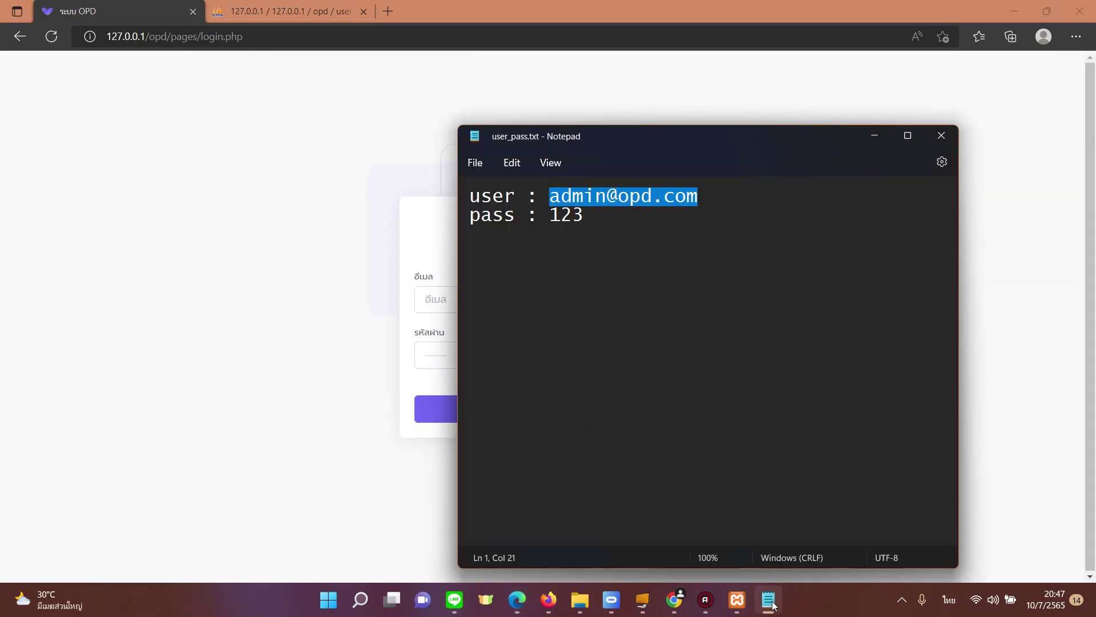
{"action": "left_click", "coordinate": [769, 600]}
{"action": "left_click", "coordinate": [486, 286]}
{"action": "left_click", "coordinate": [457, 351]}
{"action": "left_click", "coordinate": [434, 353]}
{"action": "type", "text": "12"}
{"action": "key", "text": "Return"}
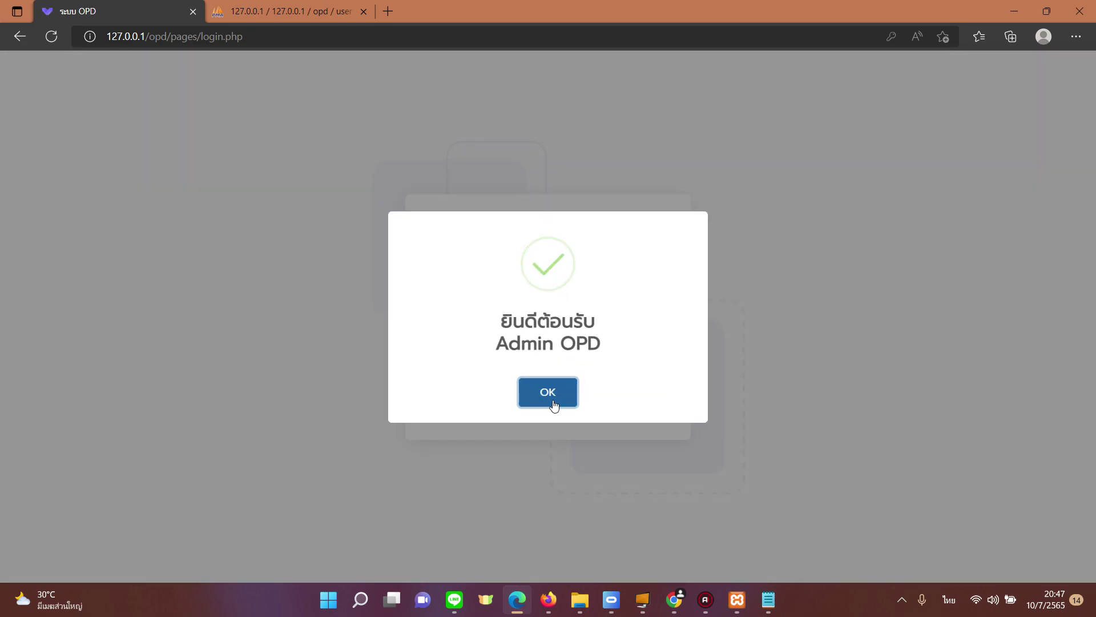
{"action": "left_click", "coordinate": [549, 393]}
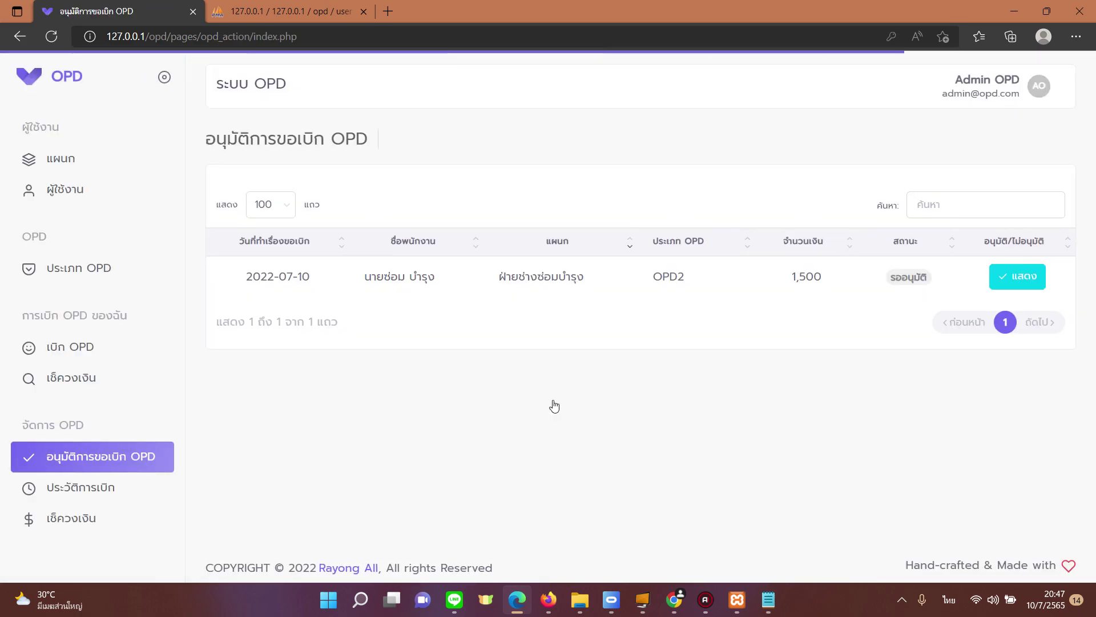
Step: Reload the approval list and review the pending claim's employee, OPD2 type and 1,500 amount
{"action": "left_click", "coordinate": [147, 459]}
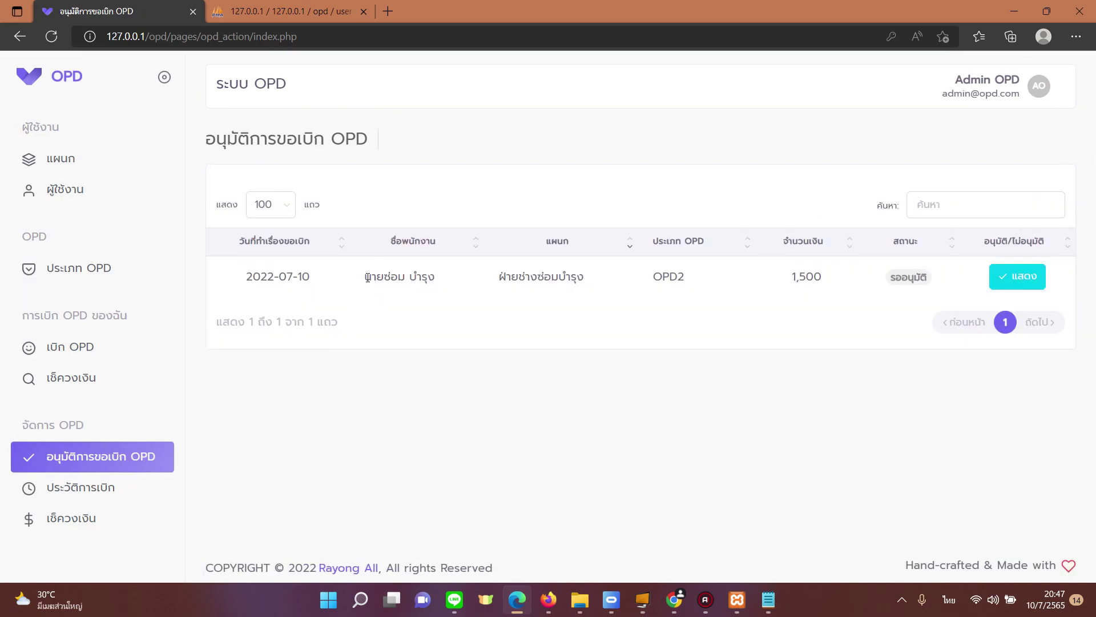
{"action": "left_click_drag", "start_coordinate": [365, 276], "coordinate": [422, 277]}
{"action": "left_click_drag", "start_coordinate": [650, 277], "coordinate": [685, 277]}
{"action": "left_click_drag", "start_coordinate": [791, 276], "coordinate": [822, 278]}
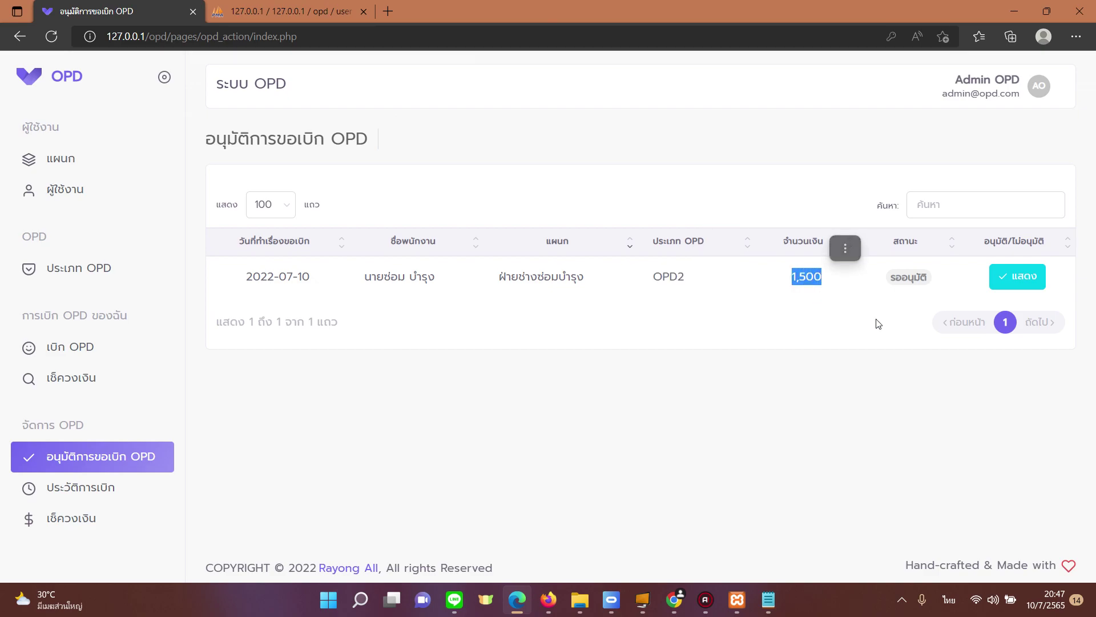
Step: Open the claim's details, set the decision to อนุมัติ, and save it
{"action": "left_click", "coordinate": [1020, 284]}
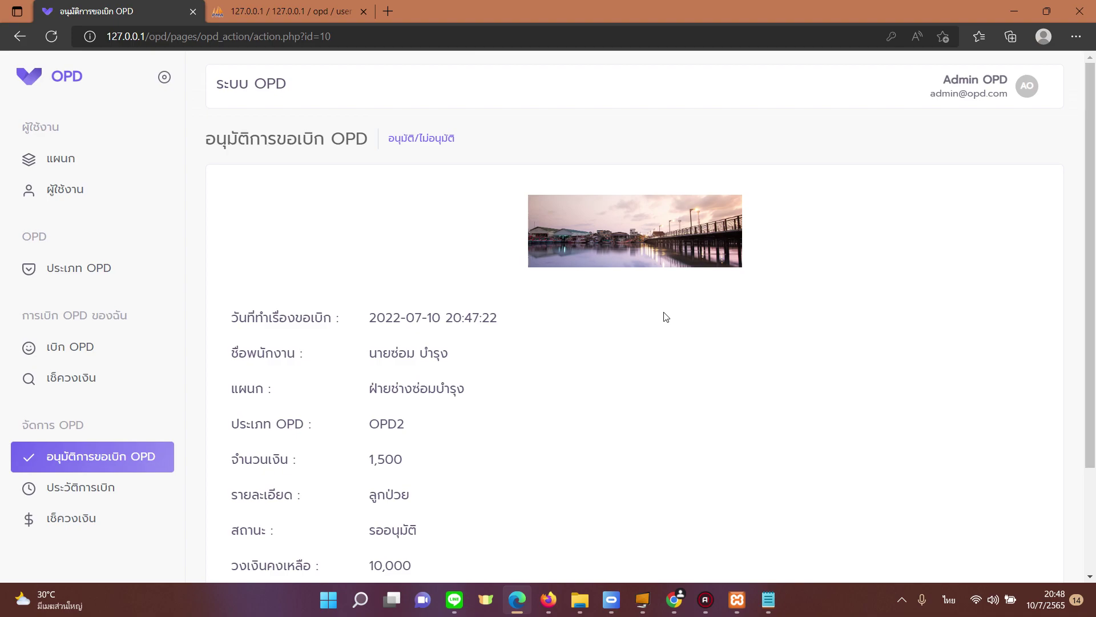
{"action": "scroll", "coordinate": [651, 354], "scroll_direction": "down", "scroll_amount": 3}
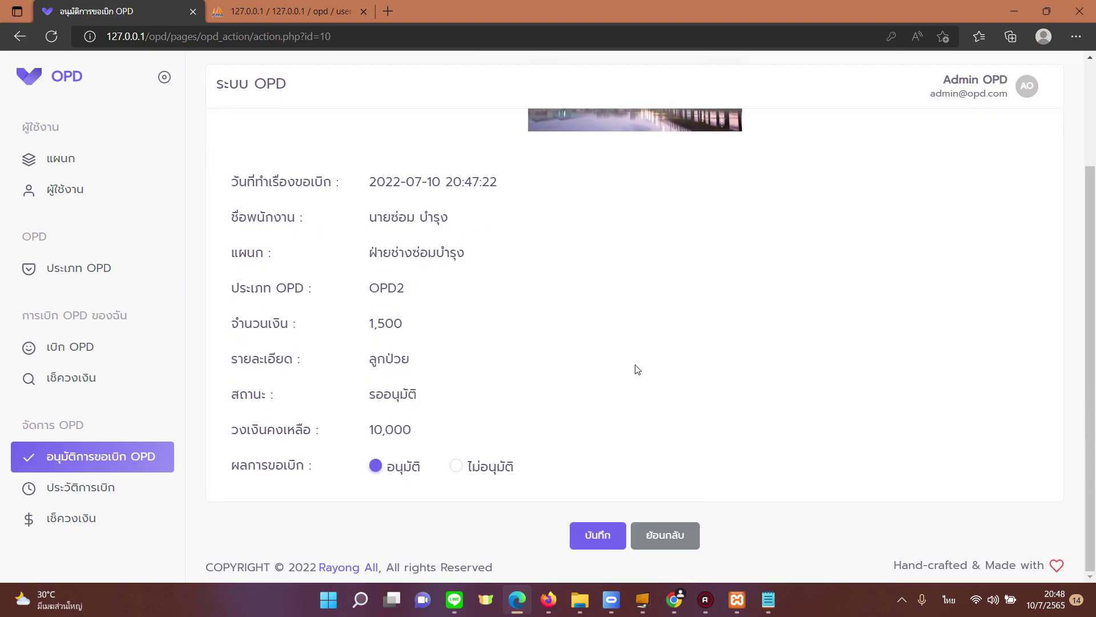
{"action": "left_click", "coordinate": [462, 465]}
{"action": "left_click", "coordinate": [377, 473]}
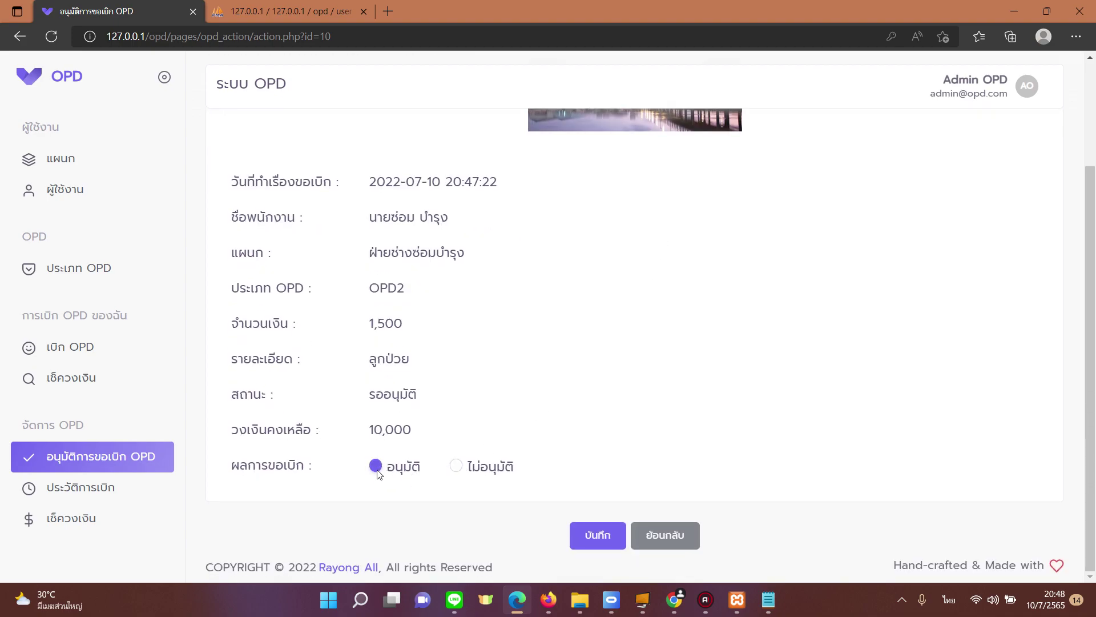
{"action": "left_click", "coordinate": [610, 542]}
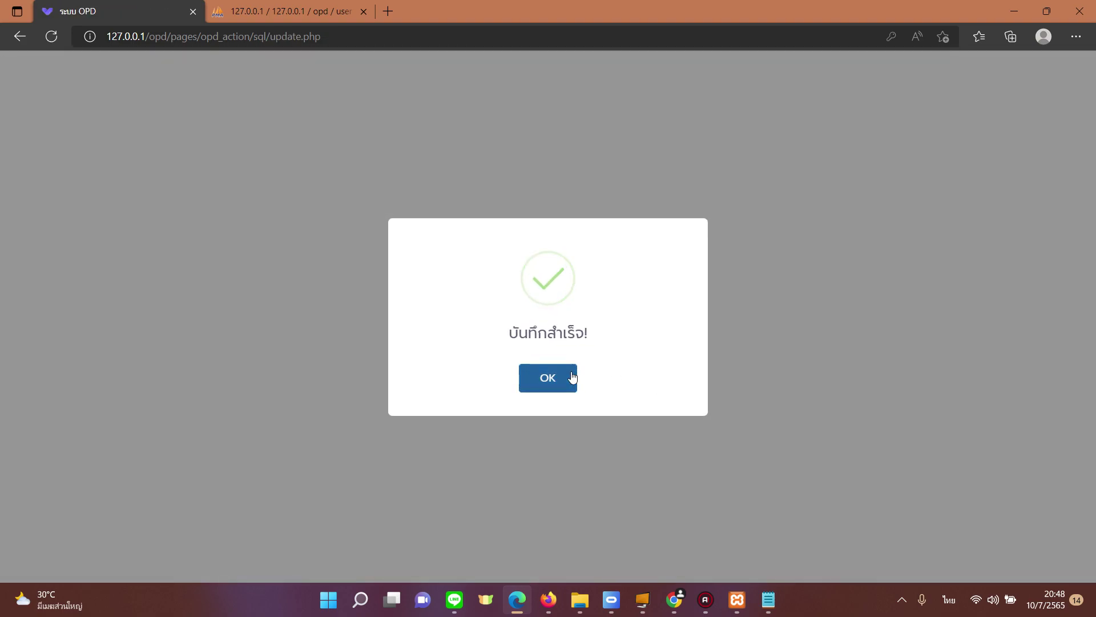
{"action": "left_click", "coordinate": [573, 376]}
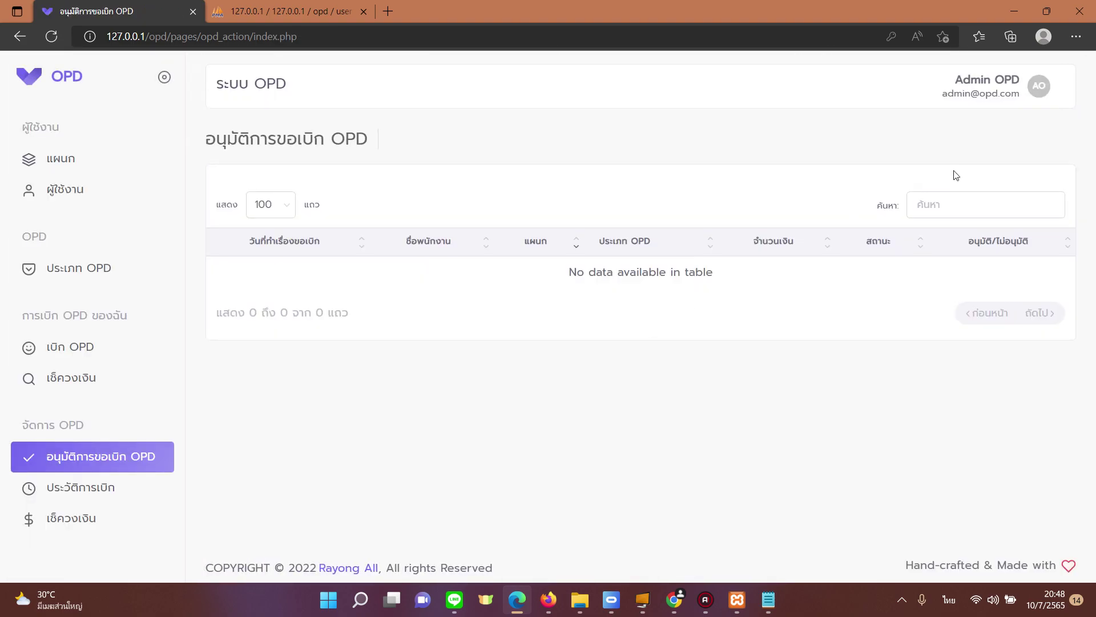
Step: Open ประวัติการเบิก and review the employee, department and approved 1,500 amount
{"action": "left_click", "coordinate": [983, 104]}
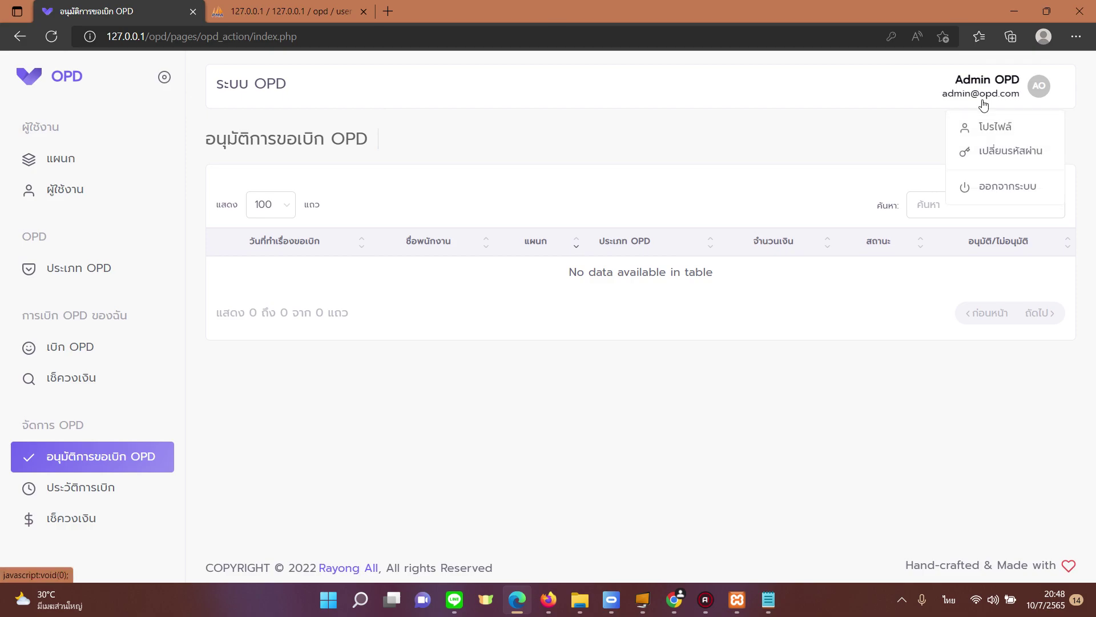
{"action": "left_click", "coordinate": [81, 488]}
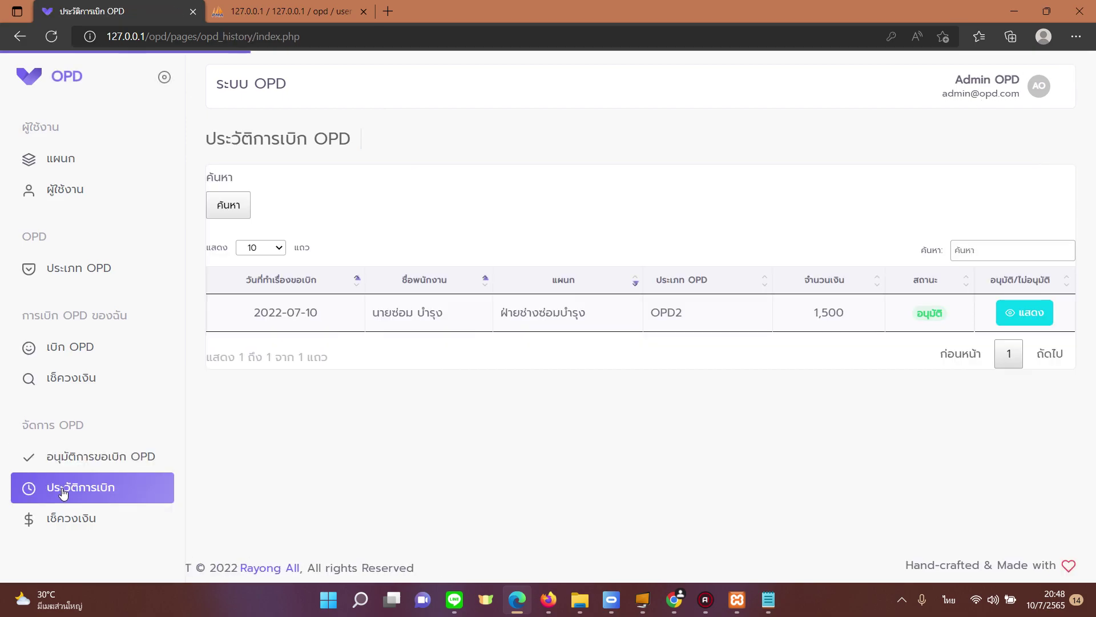
{"action": "left_click", "coordinate": [100, 493]}
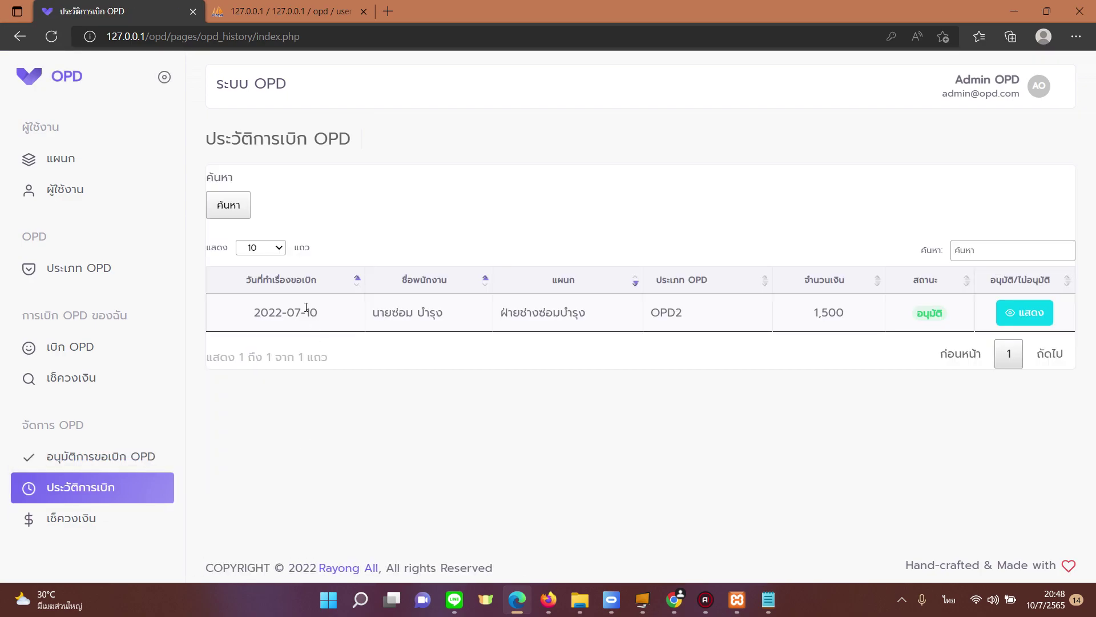
{"action": "left_click_drag", "start_coordinate": [406, 306], "coordinate": [439, 313]}
{"action": "left_click_drag", "start_coordinate": [565, 313], "coordinate": [689, 320]}
{"action": "left_click", "coordinate": [714, 335]}
{"action": "left_click_drag", "start_coordinate": [814, 313], "coordinate": [849, 313]}
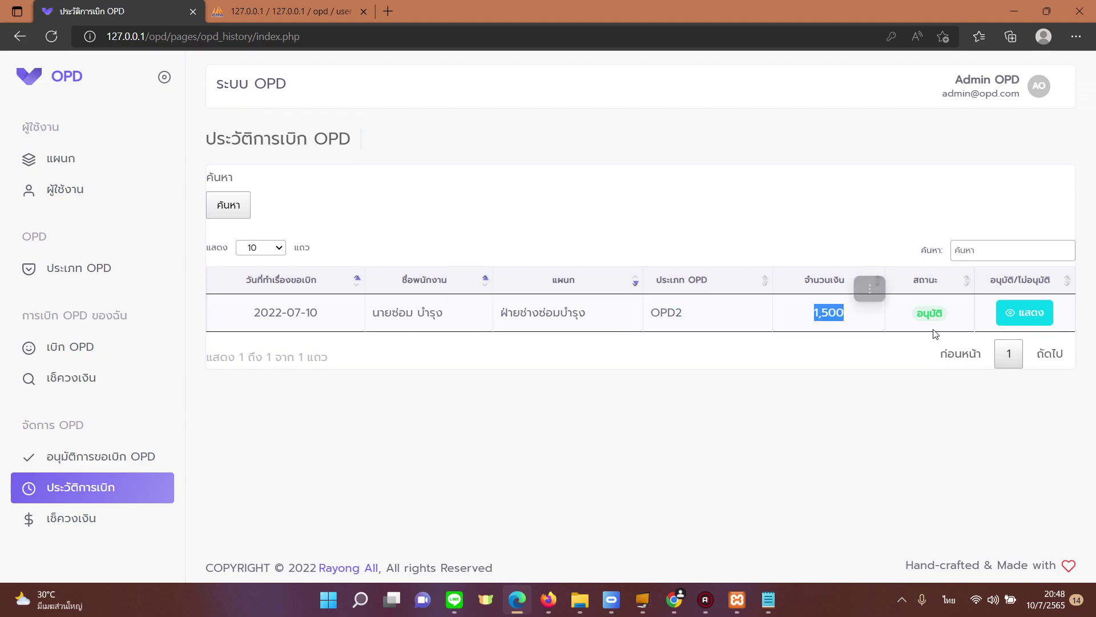
Step: Try the ค้นหา search builder, adding and removing a condition and opening its field list
{"action": "left_click", "coordinate": [238, 206]}
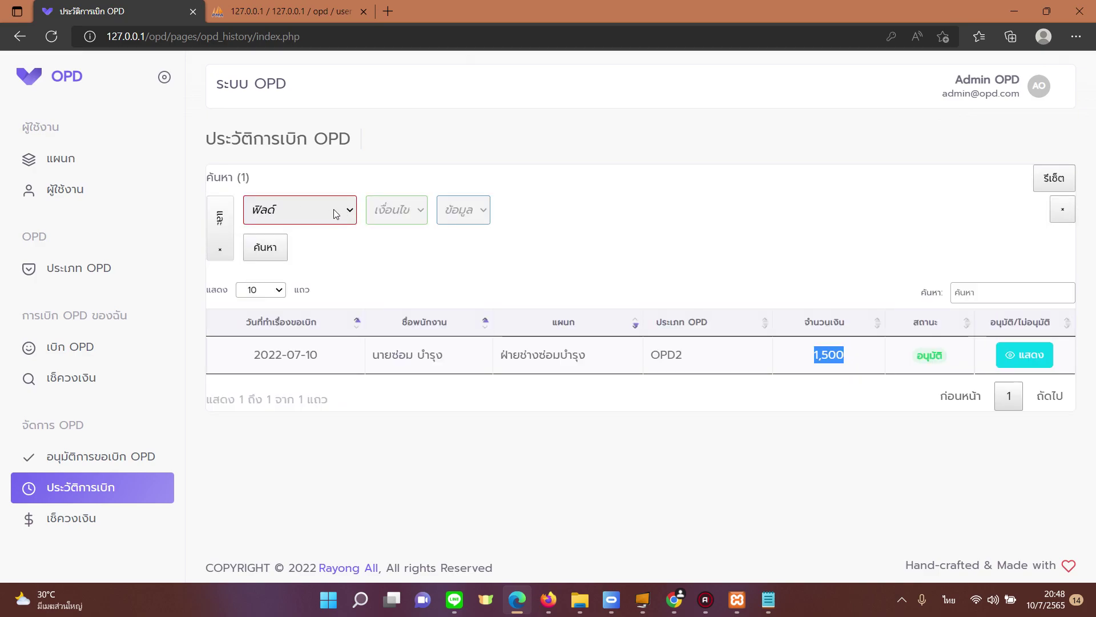
{"action": "left_click", "coordinate": [217, 254]}
{"action": "left_click", "coordinate": [228, 208]}
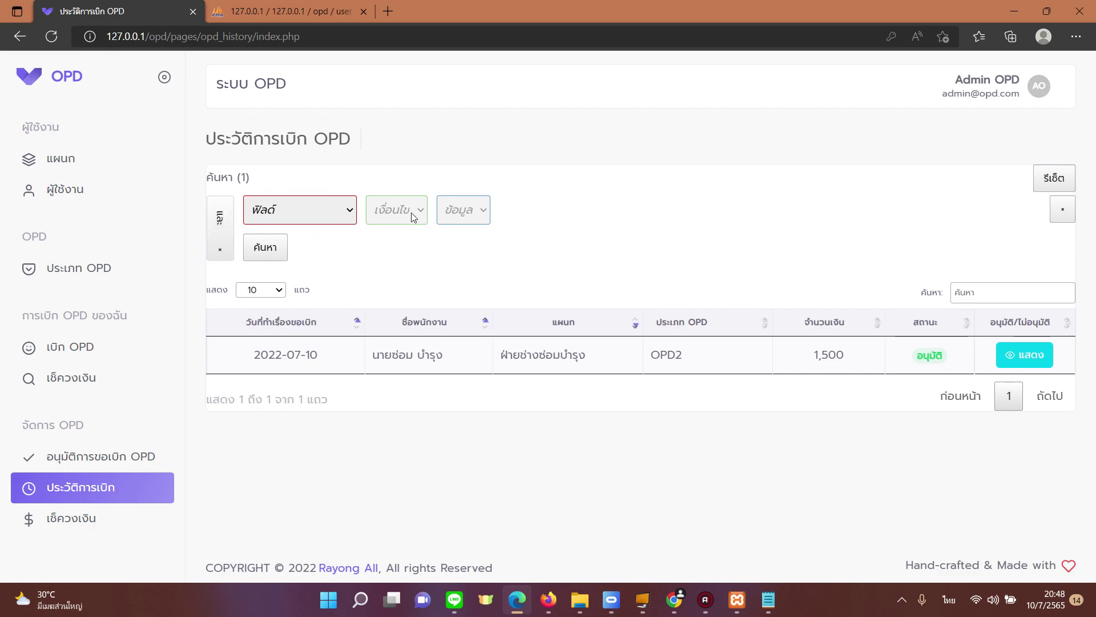
{"action": "left_click", "coordinate": [354, 217]}
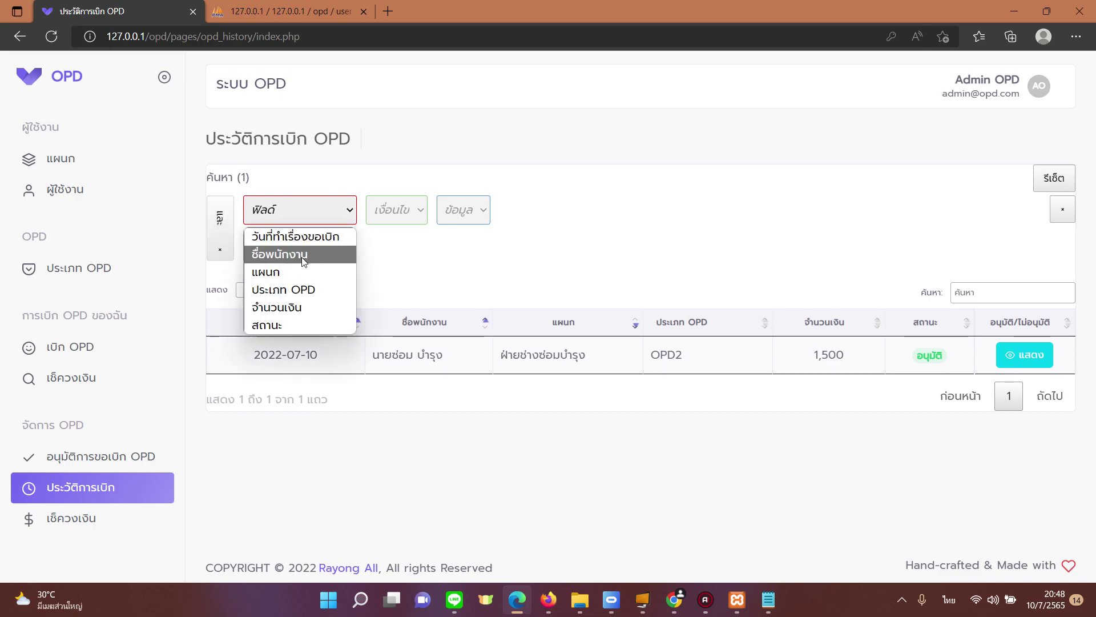
{"action": "left_click", "coordinate": [220, 258]}
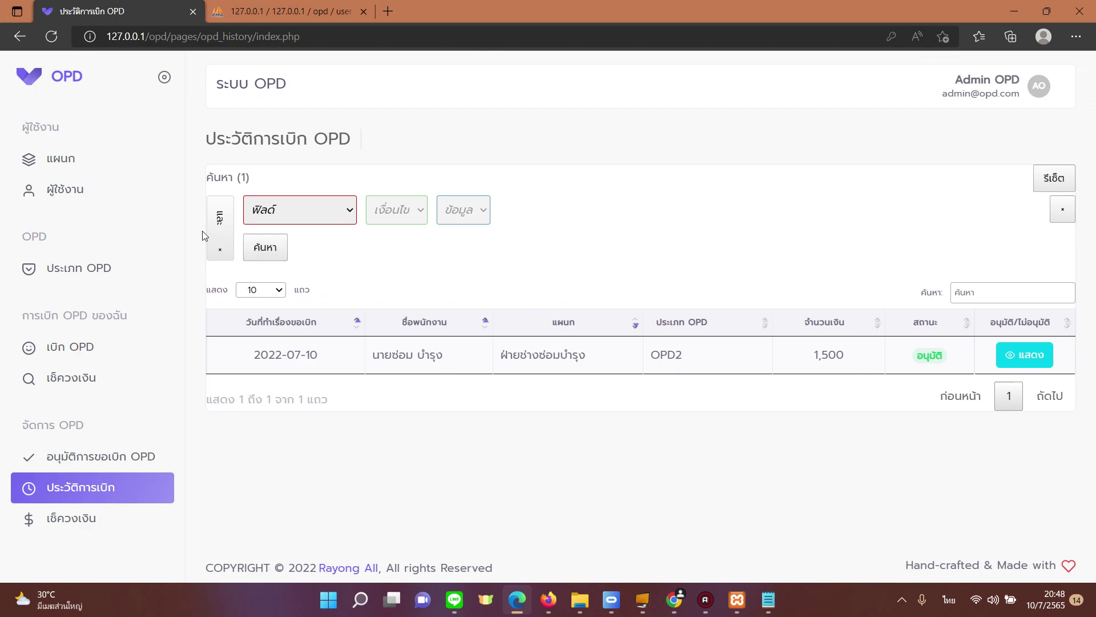
{"action": "left_click", "coordinate": [220, 262]}
Step: Open เช็ควงเงิน and review the employee's 10,000 limit, 1,500 used and 8,500 remaining
{"action": "left_click", "coordinate": [92, 520]}
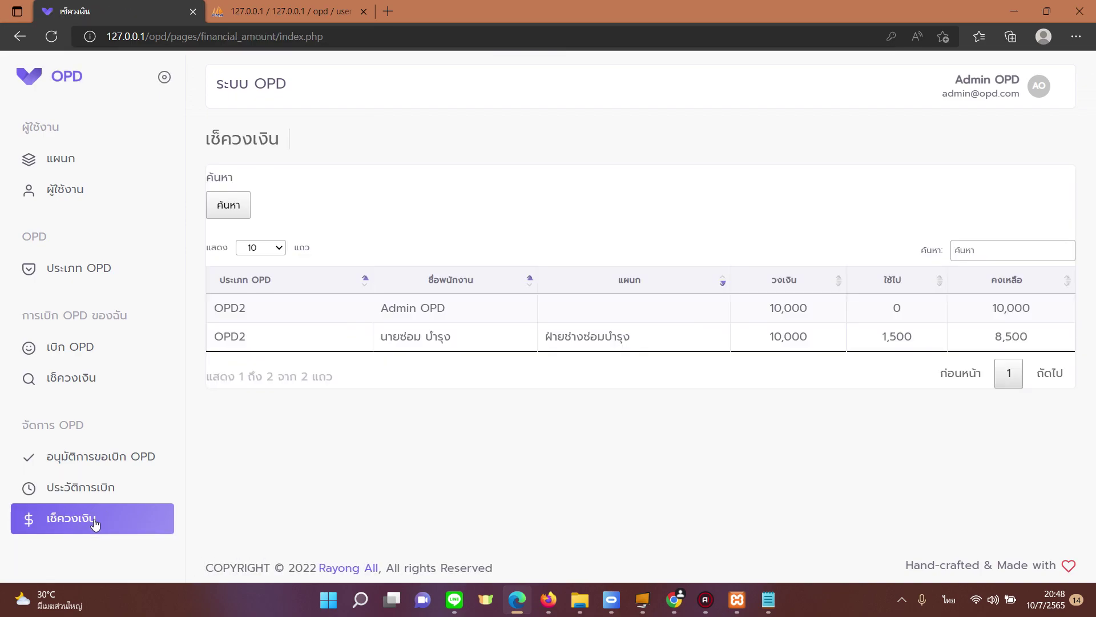
{"action": "double_click", "coordinate": [420, 337]}
{"action": "left_click_drag", "start_coordinate": [557, 337], "coordinate": [633, 338]}
{"action": "left_click_drag", "start_coordinate": [772, 337], "coordinate": [811, 338]}
{"action": "left_click_drag", "start_coordinate": [882, 337], "coordinate": [905, 338]}
{"action": "left_click_drag", "start_coordinate": [995, 337], "coordinate": [1020, 338]}
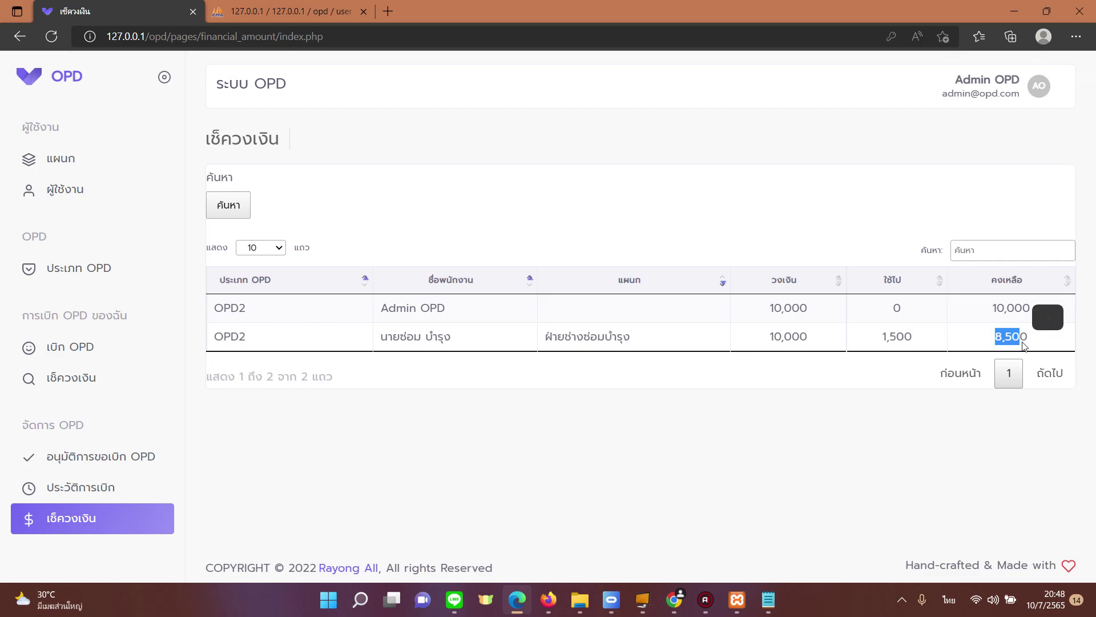
{"action": "left_click", "coordinate": [981, 87]}
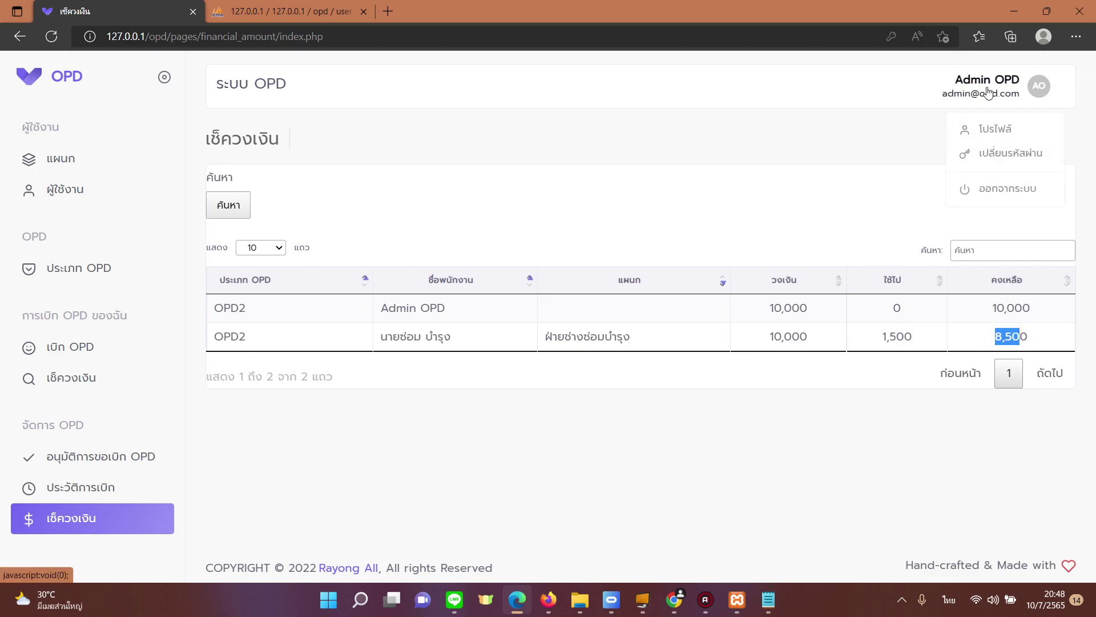
Step: Sign out of the admin account and attempt the employee login, which returns an error
{"action": "left_click", "coordinate": [1006, 188]}
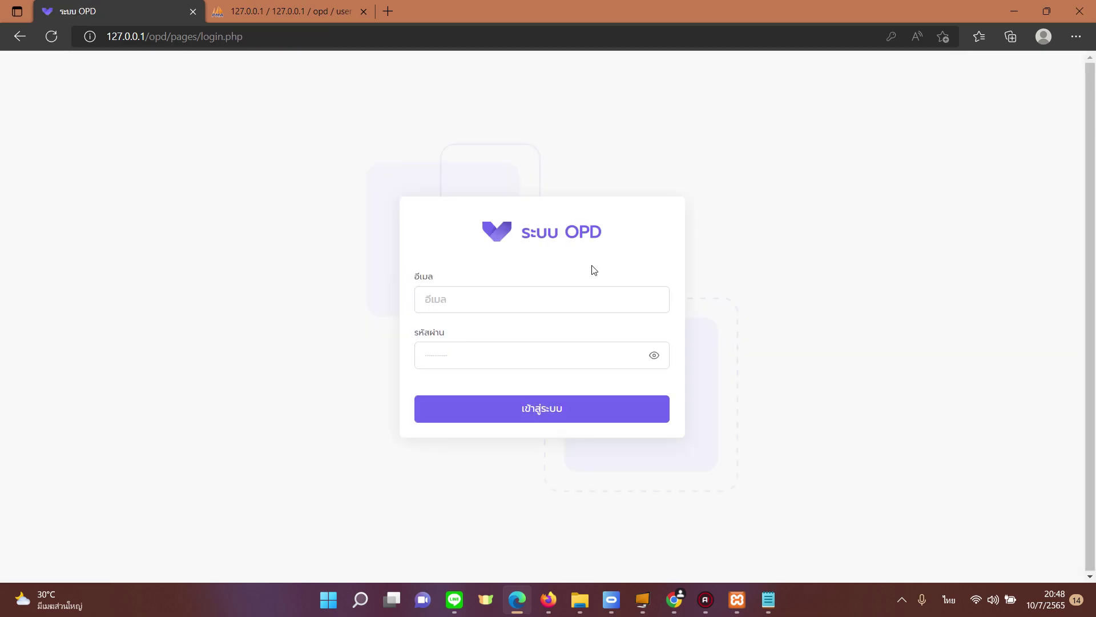
{"action": "left_click", "coordinate": [570, 293]}
{"action": "left_click", "coordinate": [543, 346]}
{"action": "left_click", "coordinate": [538, 356]}
{"action": "type", "text": "1@1.com"}
{"action": "key", "text": "Return"}
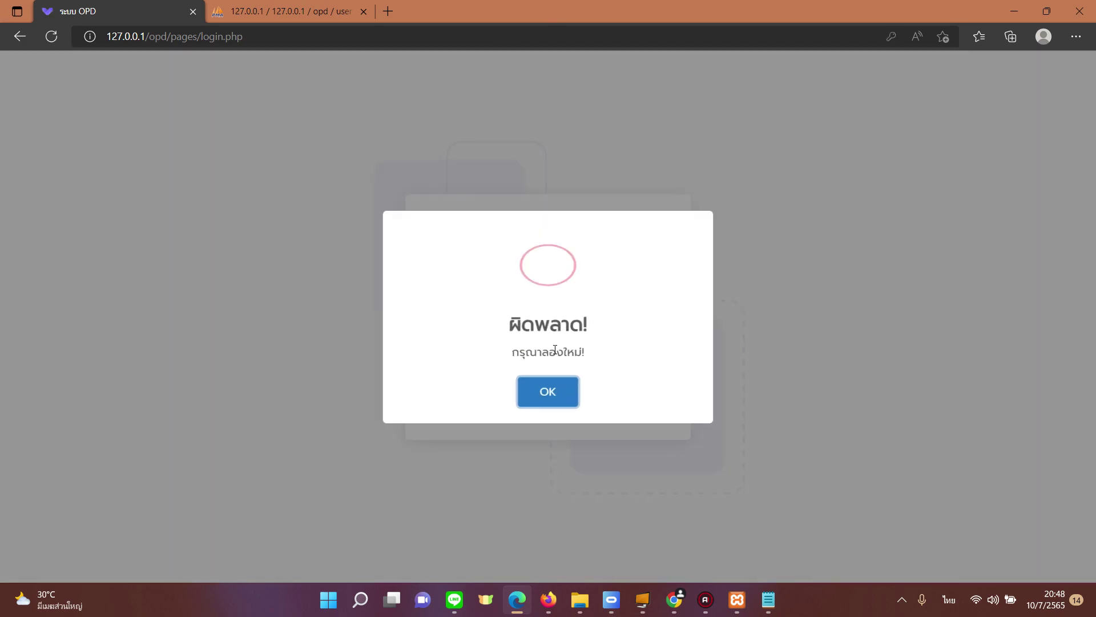
{"action": "left_click", "coordinate": [557, 388]}
Step: Retry the employee login with the saved e-mail and password, getting another error
{"action": "left_click", "coordinate": [489, 296]}
{"action": "left_click", "coordinate": [487, 312]}
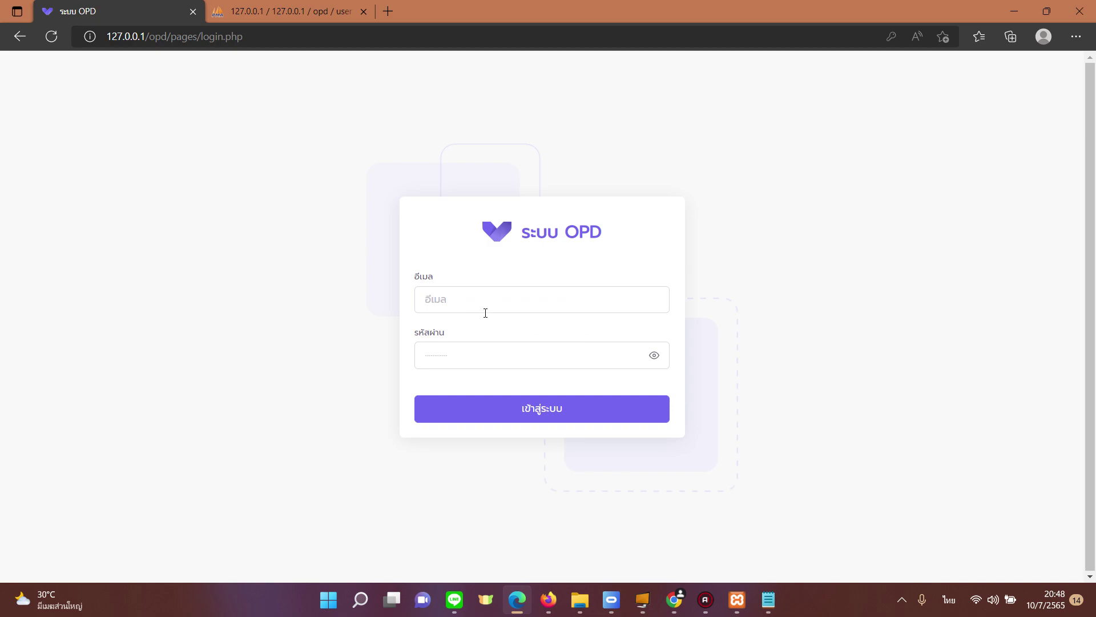
{"action": "left_click", "coordinate": [477, 307]}
{"action": "left_click", "coordinate": [476, 350]}
{"action": "left_click", "coordinate": [471, 364]}
{"action": "type", "text": "1@1.com"}
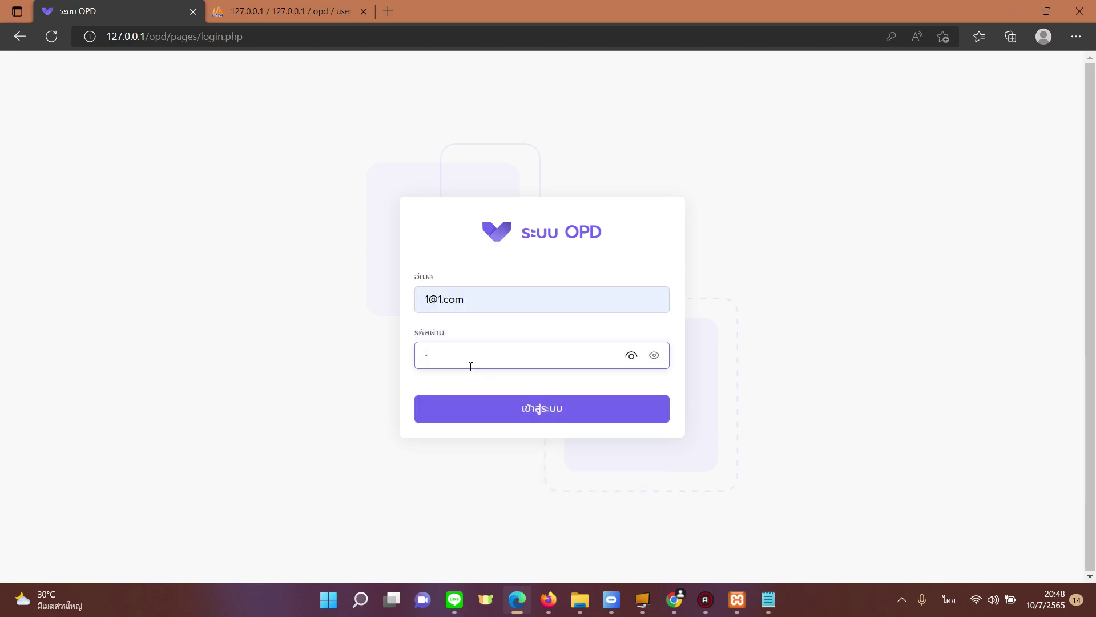
{"action": "key", "text": "Return"}
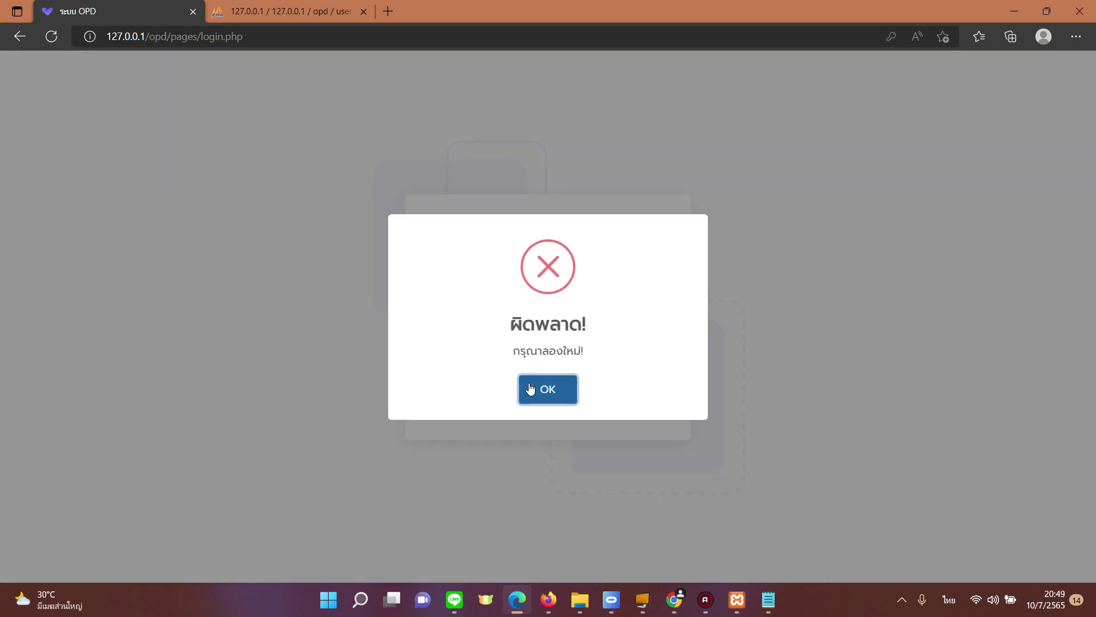
{"action": "left_click", "coordinate": [527, 387]}
Step: Clear the wrong e-mail, choose the employee's saved e-mail, enter the password and sign in
{"action": "left_click", "coordinate": [492, 294]}
{"action": "left_click", "coordinate": [477, 354]}
{"action": "left_click_drag", "start_coordinate": [531, 291], "coordinate": [405, 309]}
{"action": "key", "text": "ctrl+c"}
{"action": "key", "text": "BackSpace"}
{"action": "left_click", "coordinate": [457, 350]}
{"action": "left_click", "coordinate": [460, 362]}
{"action": "type", "text": "1"}
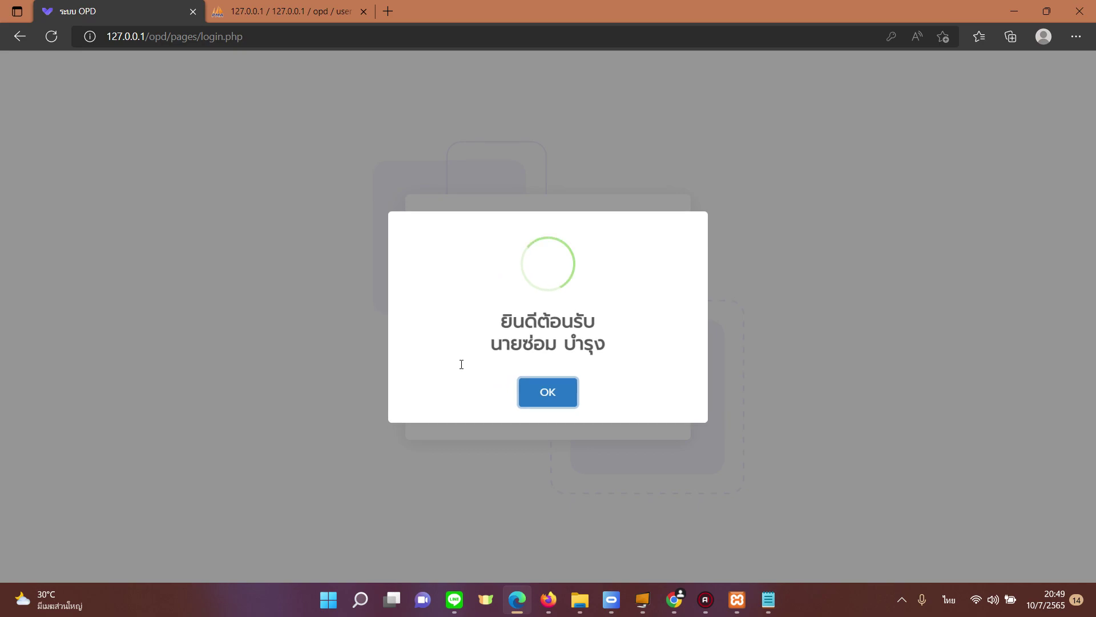
{"action": "left_click", "coordinate": [543, 388]}
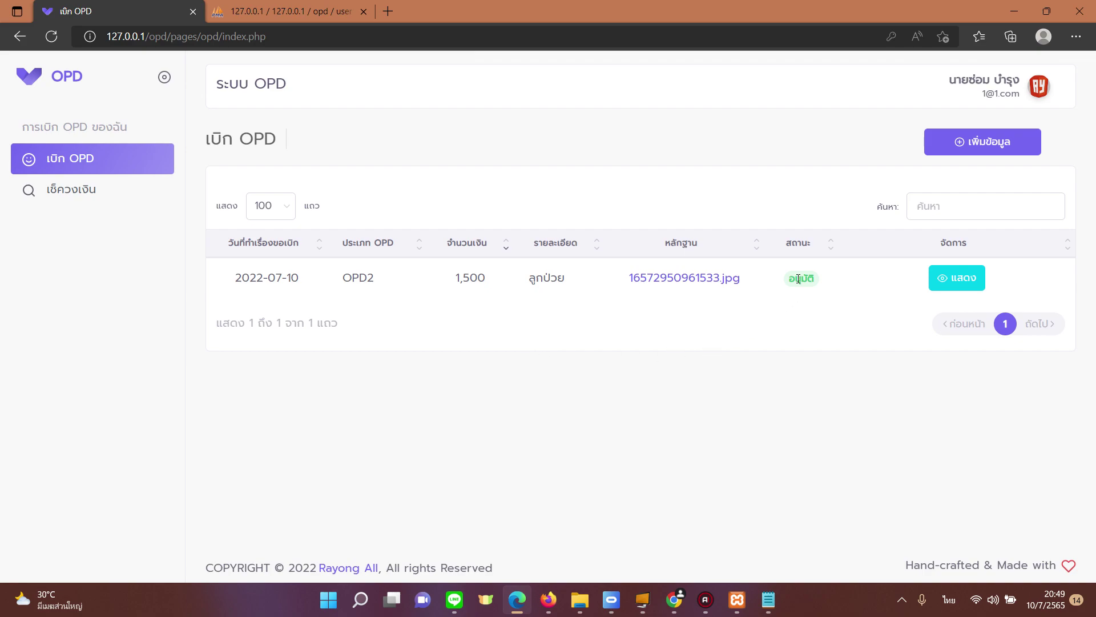
Step: Review the 1,500 OPD2 claim and its approved status in the claims list
{"action": "left_click_drag", "start_coordinate": [448, 286], "coordinate": [492, 285]}
{"action": "left_click", "coordinate": [341, 280]}
{"action": "double_click", "coordinate": [341, 280]}
{"action": "left_click_drag", "start_coordinate": [788, 279], "coordinate": [826, 280]}
{"action": "left_click", "coordinate": [189, 327]}
Step: Check the OPD2 balance (10,000 limit, 1,500 used, 8,500 remaining), then start a new claim
{"action": "left_click", "coordinate": [77, 195]}
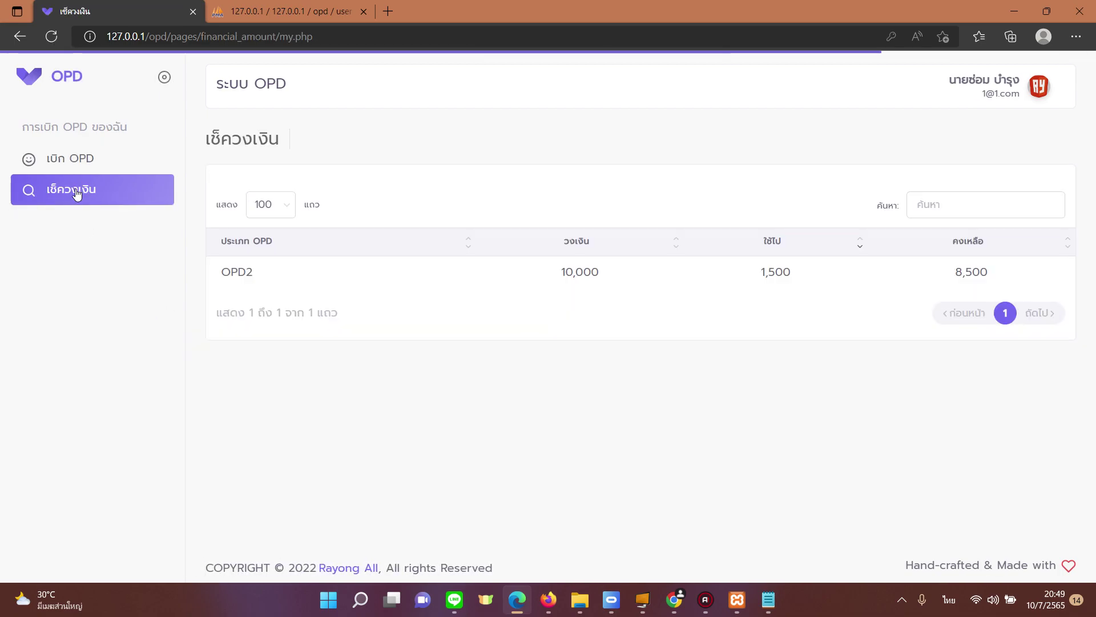
{"action": "double_click", "coordinate": [234, 269]}
{"action": "left_click_drag", "start_coordinate": [561, 272], "coordinate": [594, 277]}
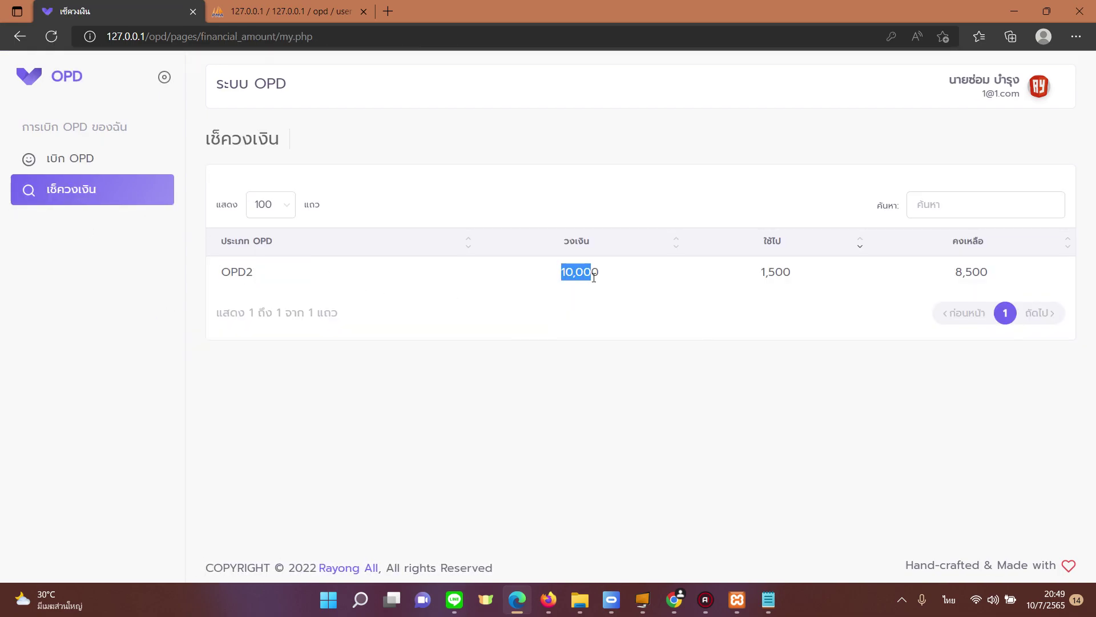
{"action": "left_click_drag", "start_coordinate": [761, 272], "coordinate": [791, 273]}
{"action": "left_click_drag", "start_coordinate": [962, 273], "coordinate": [993, 273]}
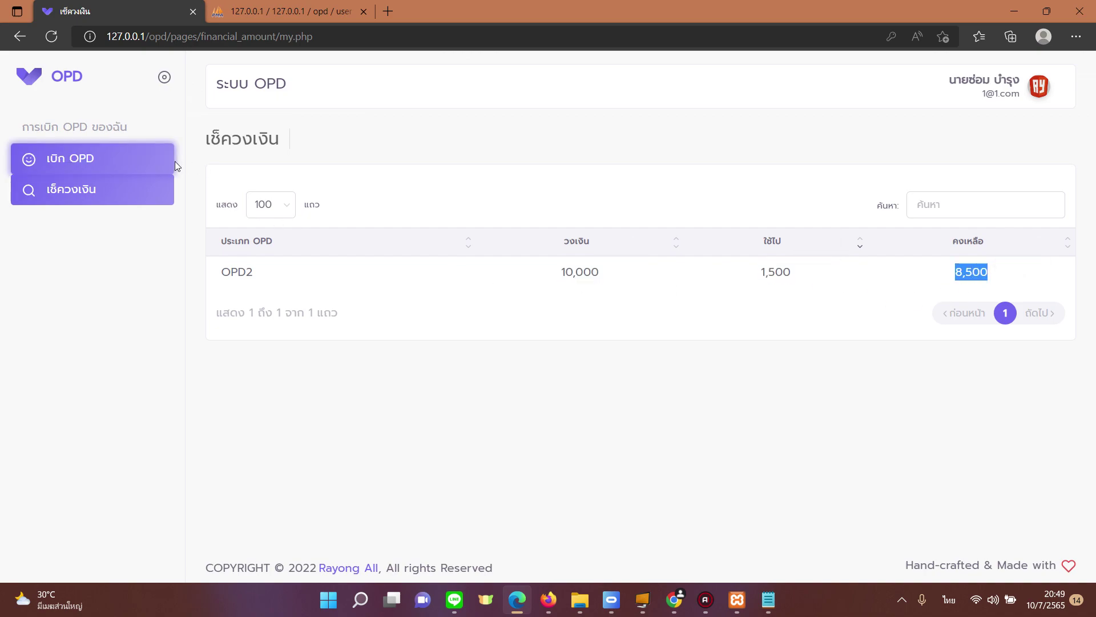
{"action": "left_click", "coordinate": [145, 167]}
{"action": "left_click", "coordinate": [972, 143]}
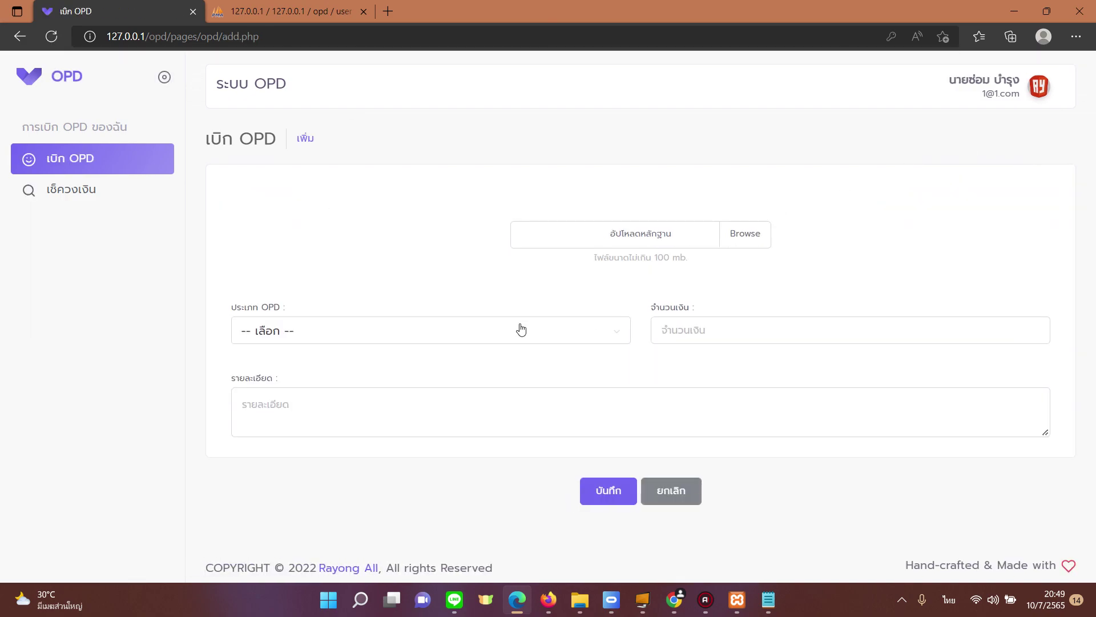
Step: Fill the claim form: type OPD2, amount 9000, details 'เจ็บป่วย ปวดท้องตอนดึก'
{"action": "left_click", "coordinate": [520, 329]}
{"action": "left_click", "coordinate": [385, 426]}
{"action": "left_click", "coordinate": [680, 320]}
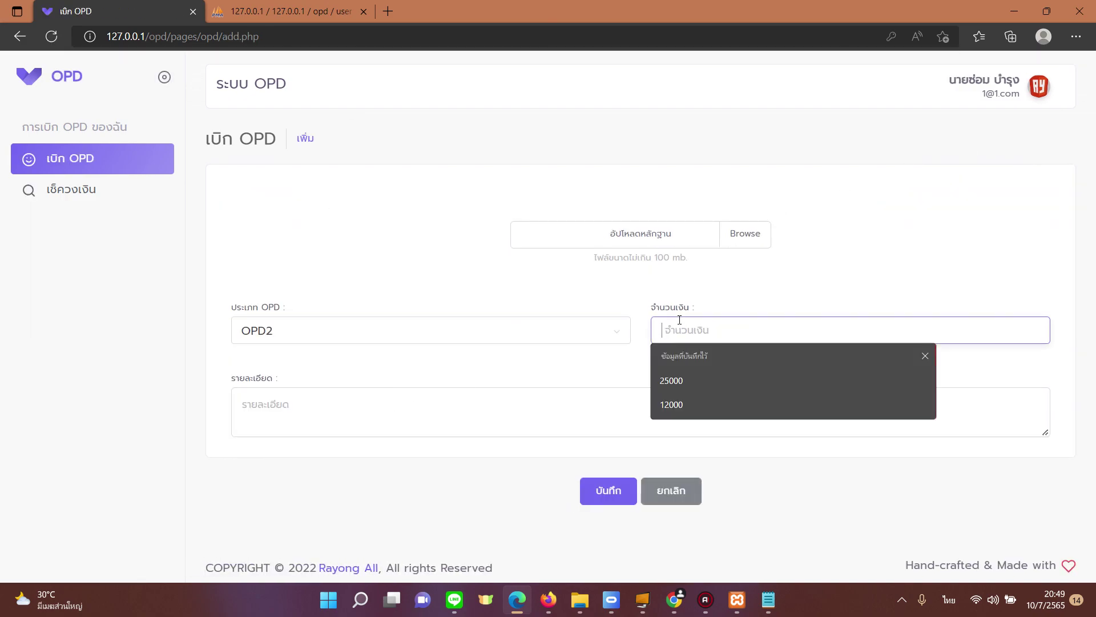
{"action": "type", "text": "9000"}
{"action": "left_click", "coordinate": [511, 417]}
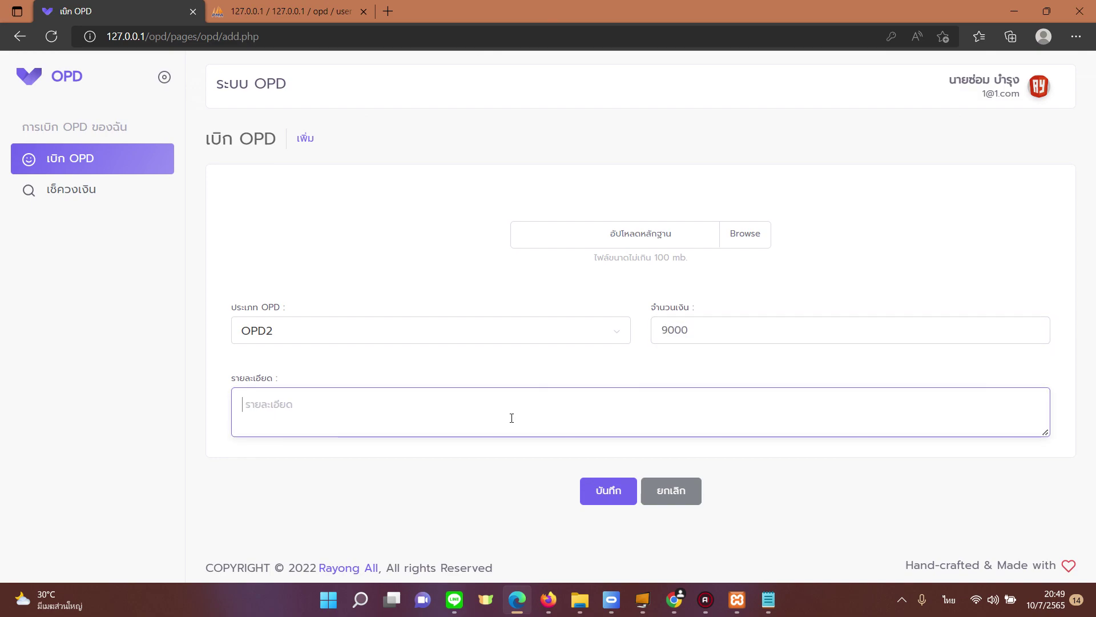
{"action": "type", "text": "เจ็บป่วย ปวดท้องตอนดึก"}
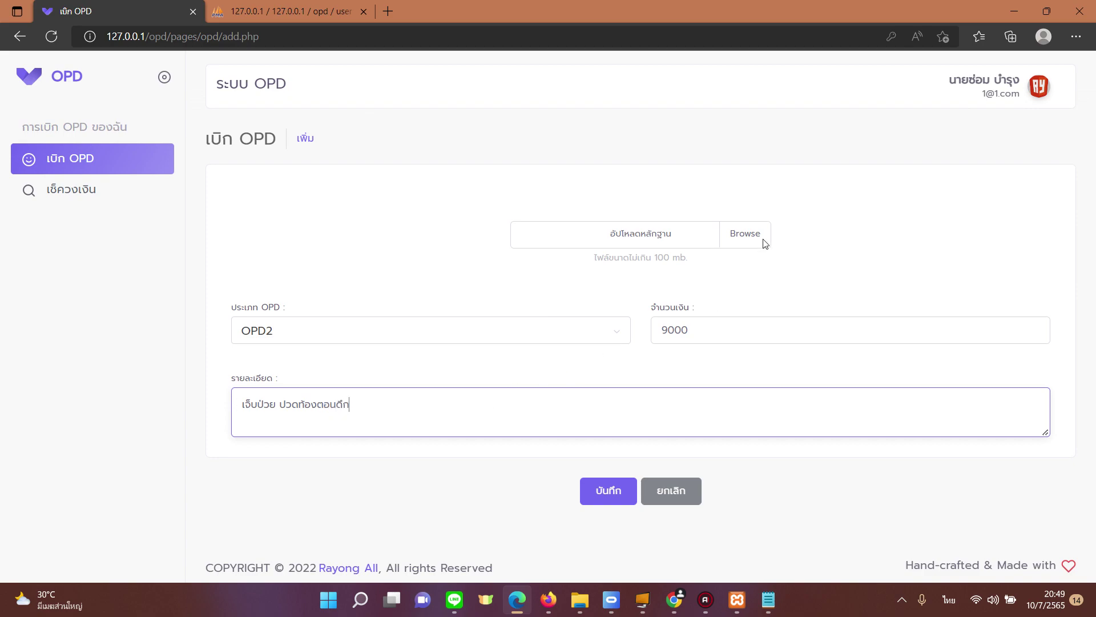
Step: Attach DSC_5357.jpg as evidence and save the claim
{"action": "left_click", "coordinate": [763, 240]}
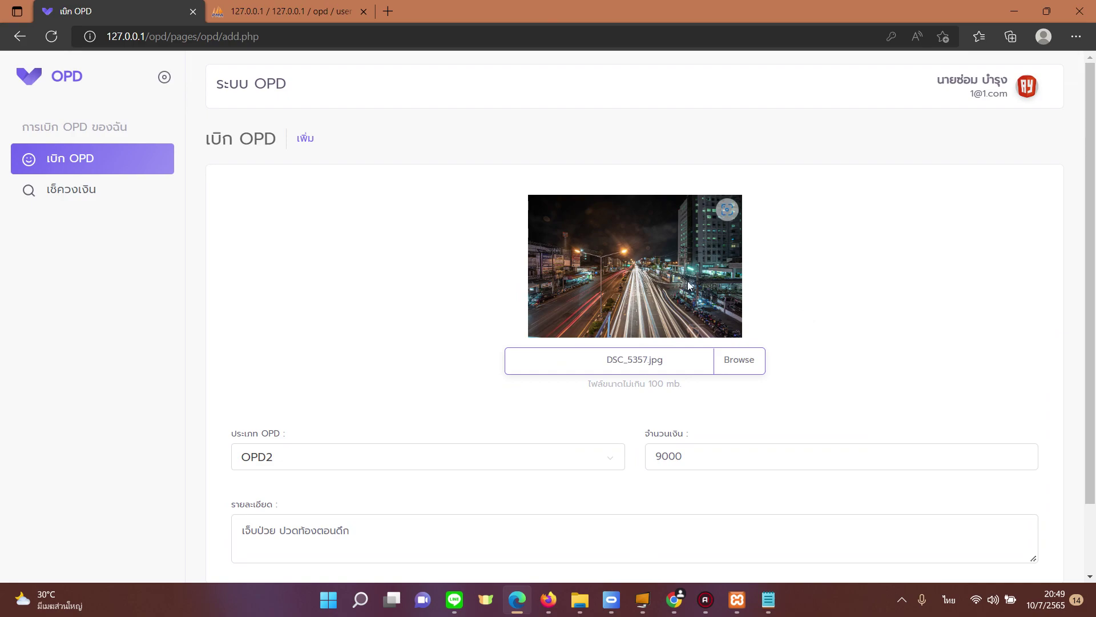
{"action": "scroll", "coordinate": [540, 276], "scroll_direction": "down", "scroll_amount": 2}
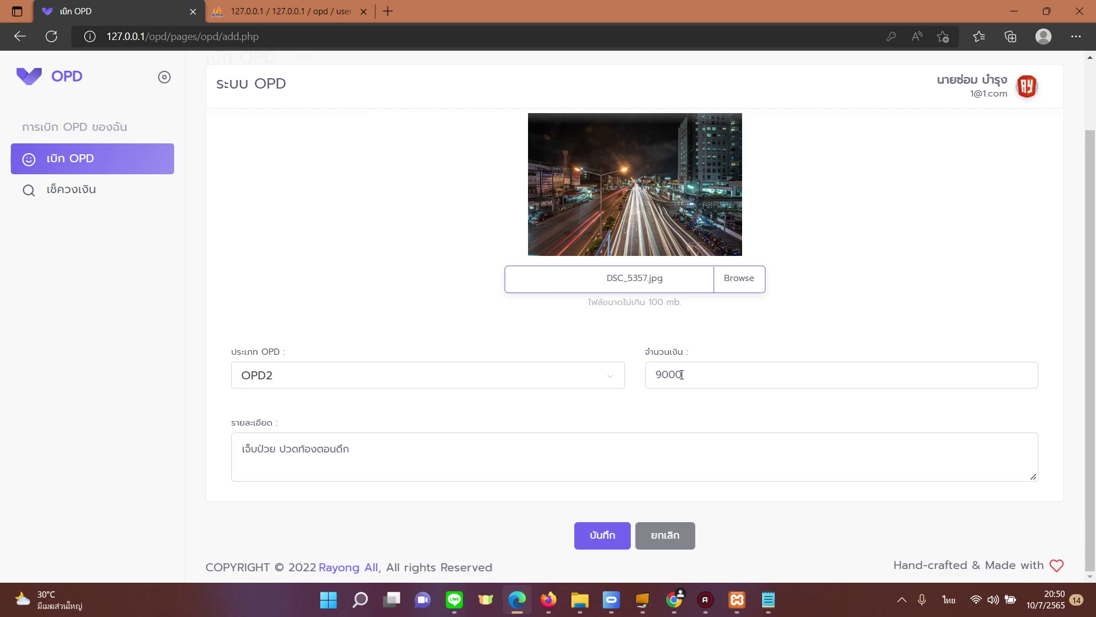
{"action": "left_click", "coordinate": [590, 536]}
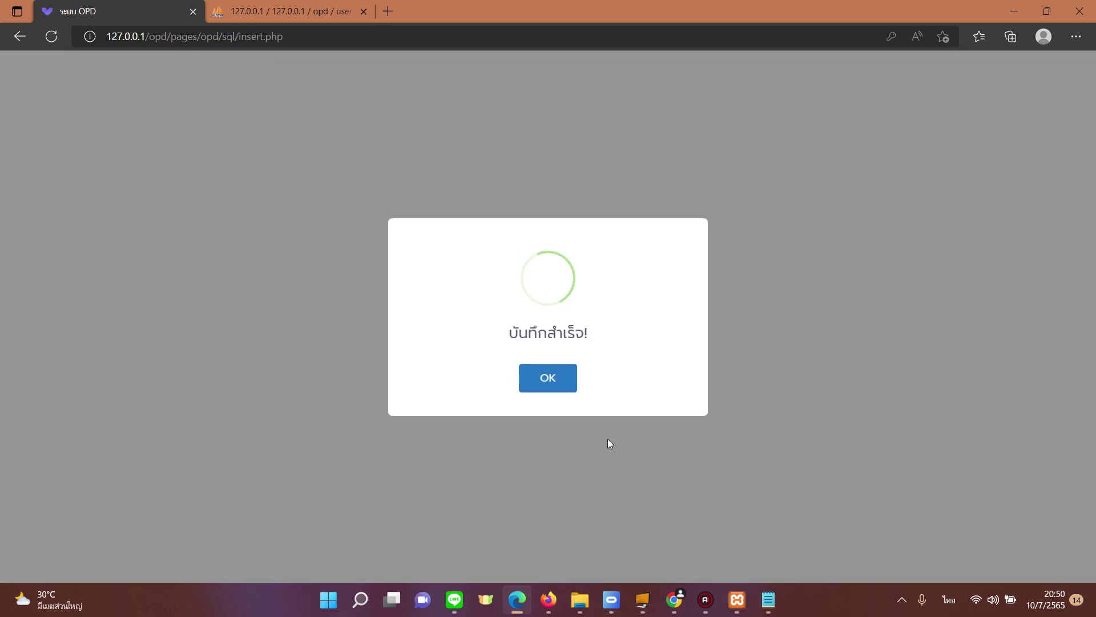
{"action": "left_click", "coordinate": [546, 377]}
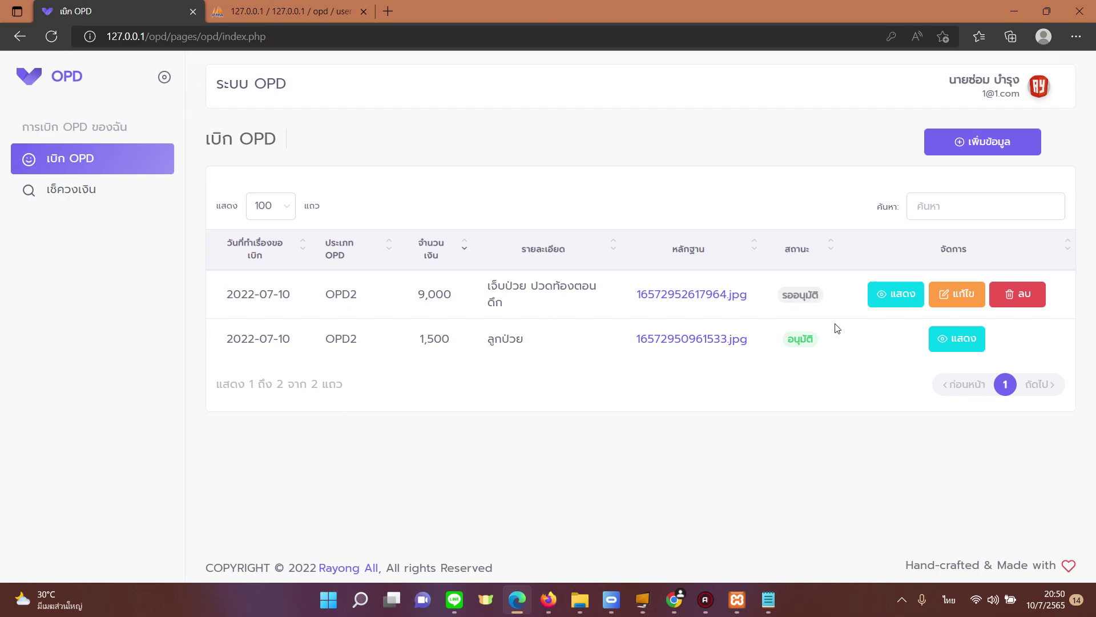
Step: Log out of the employee account and sign in with the pasted admin e-mail and password
{"action": "left_click", "coordinate": [983, 83]}
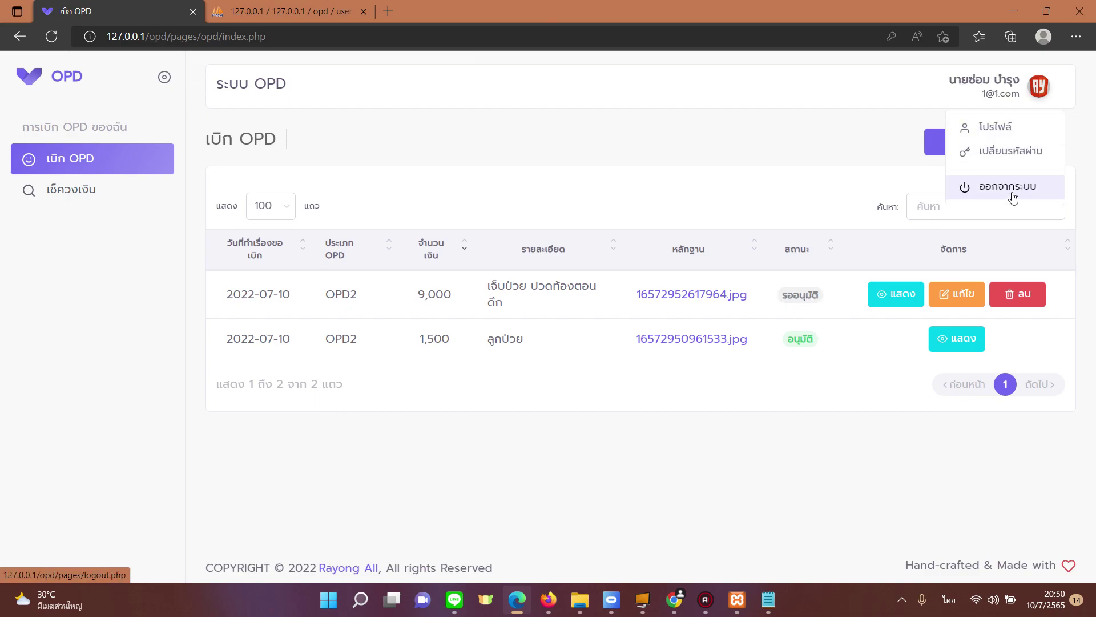
{"action": "left_click", "coordinate": [1009, 194]}
{"action": "left_click", "coordinate": [537, 307]}
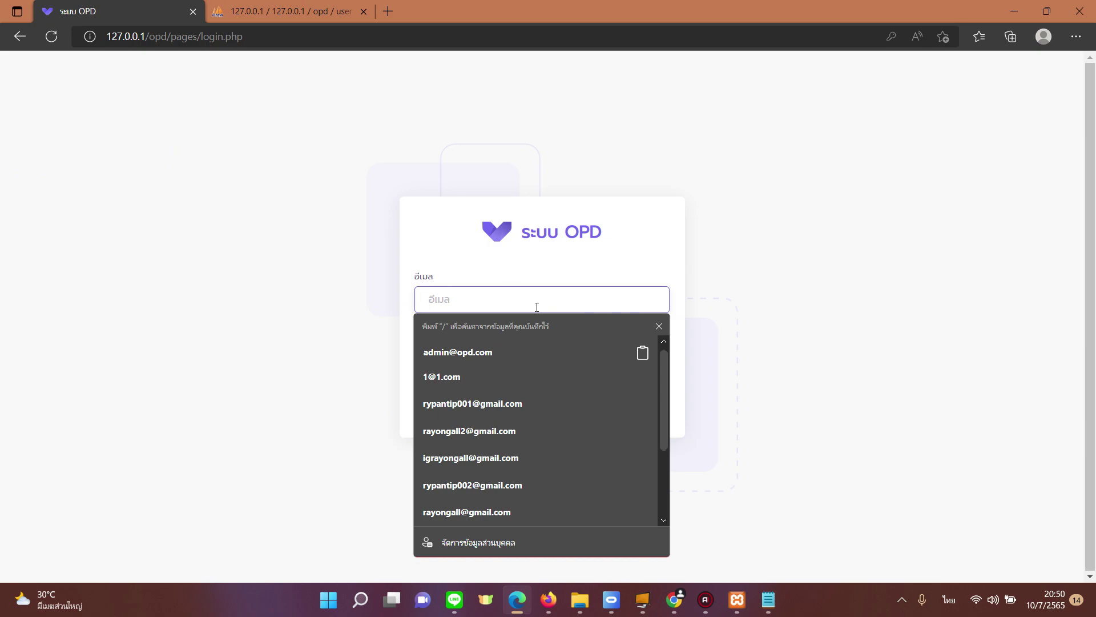
{"action": "type", "text": "1"}
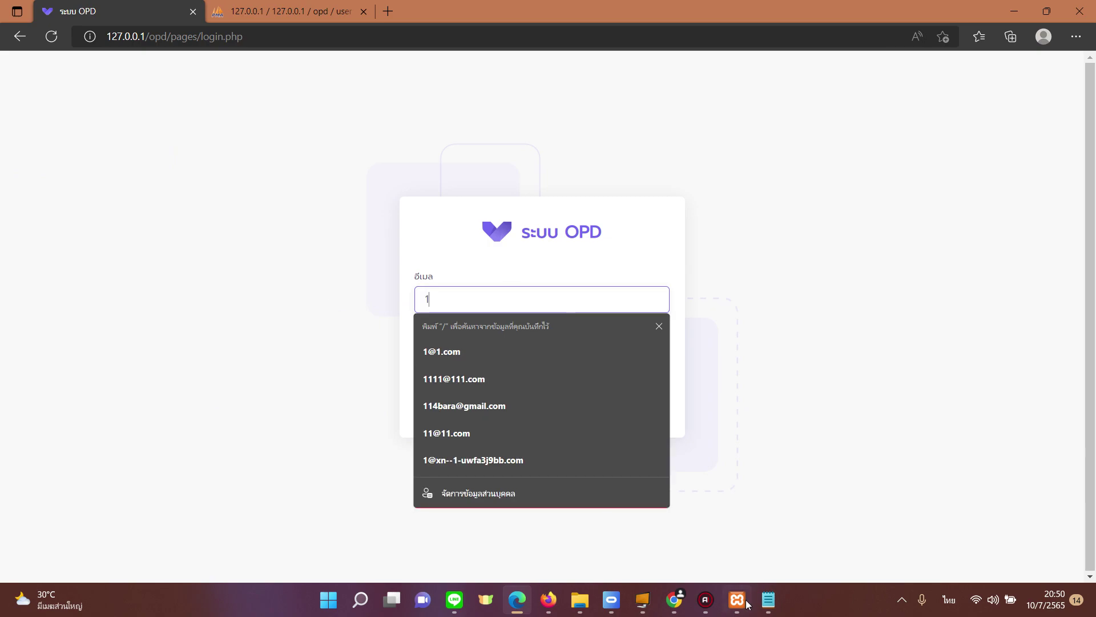
{"action": "left_click", "coordinate": [768, 599]}
{"action": "left_click", "coordinate": [768, 600]}
{"action": "key", "text": "BackSpace"}
{"action": "key", "text": "ctrl+v"}
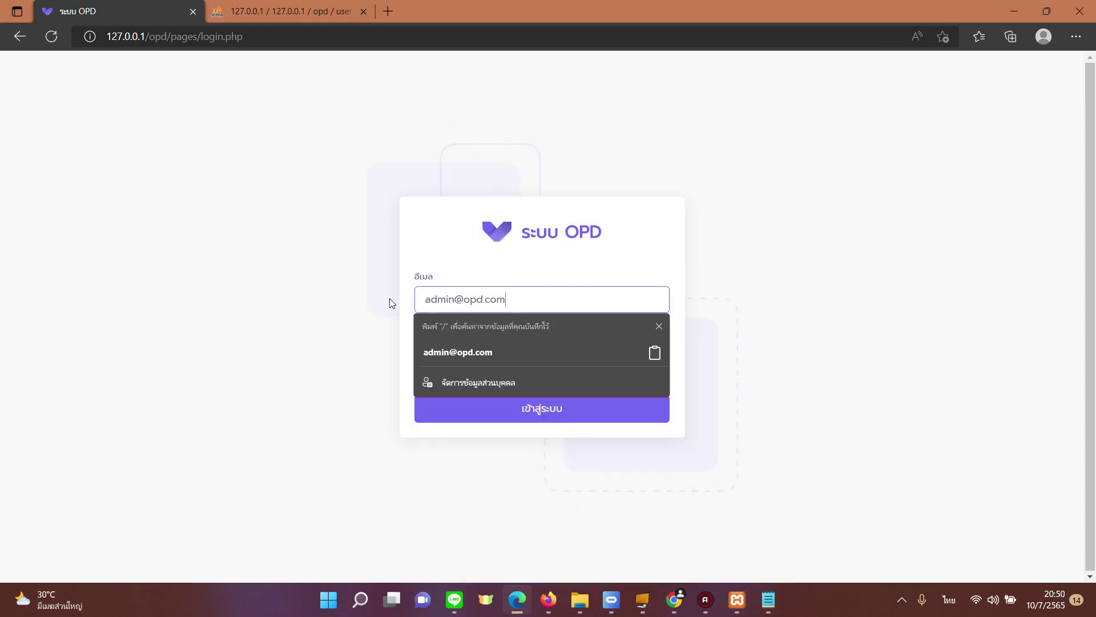
{"action": "left_click", "coordinate": [460, 366]}
{"action": "type", "text": "12"}
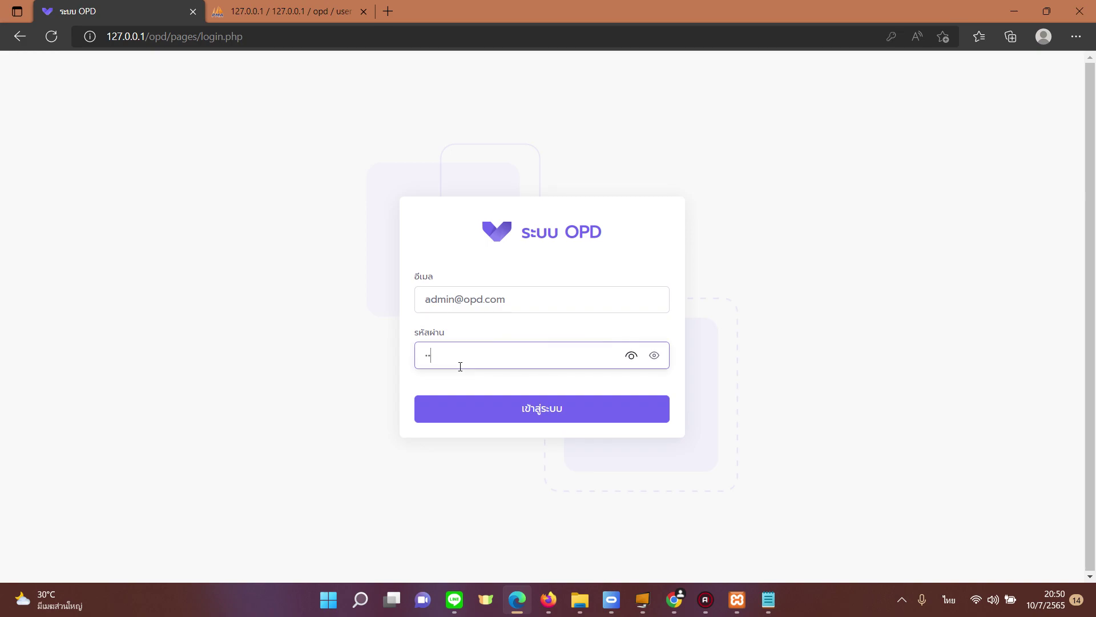
{"action": "key", "text": "Return"}
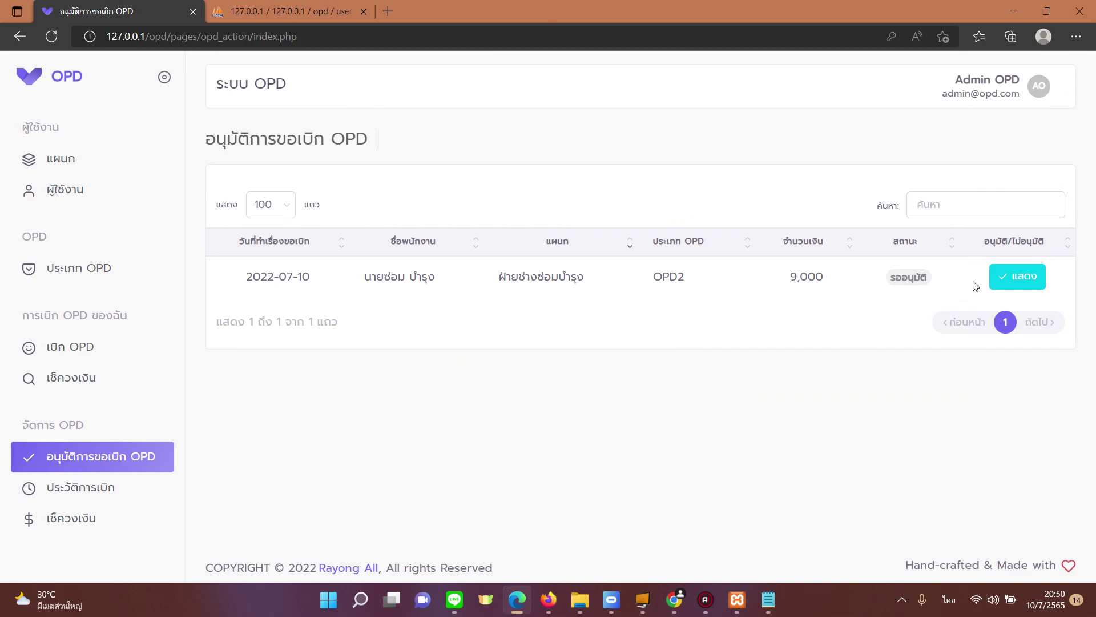
Step: Open the pending 9,000 claim's details and read its insufficient-balance warning
{"action": "left_click", "coordinate": [1017, 276]}
{"action": "scroll", "coordinate": [856, 337], "scroll_direction": "down", "scroll_amount": 4}
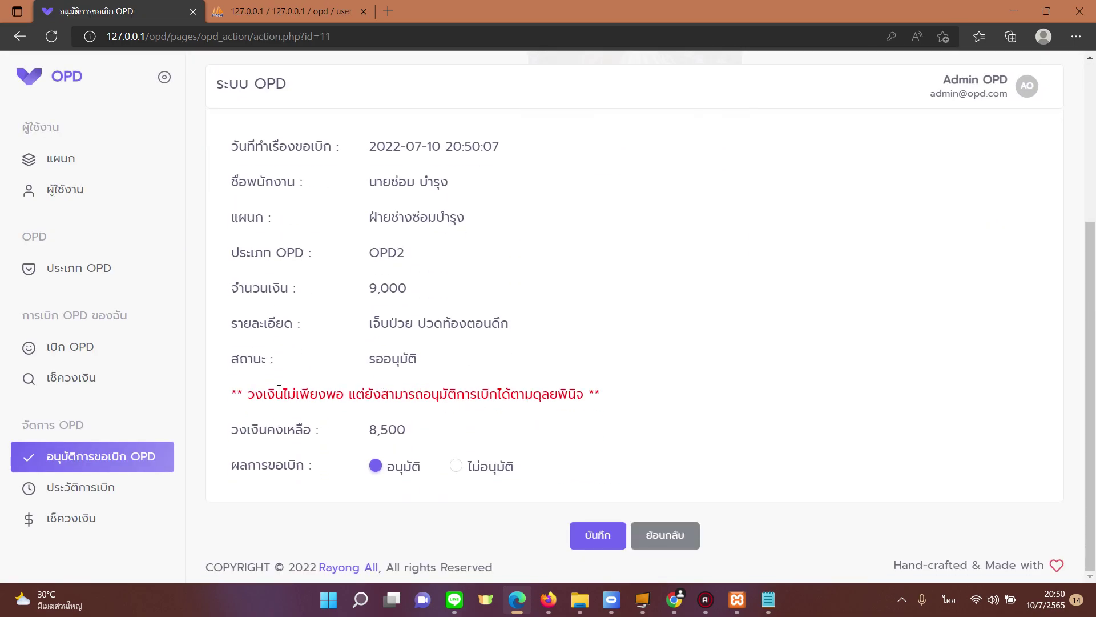
{"action": "left_click_drag", "start_coordinate": [248, 393], "coordinate": [582, 401]}
{"action": "left_click", "coordinate": [349, 394]}
{"action": "left_click", "coordinate": [642, 390]}
{"action": "left_click_drag", "start_coordinate": [310, 394], "coordinate": [440, 396]}
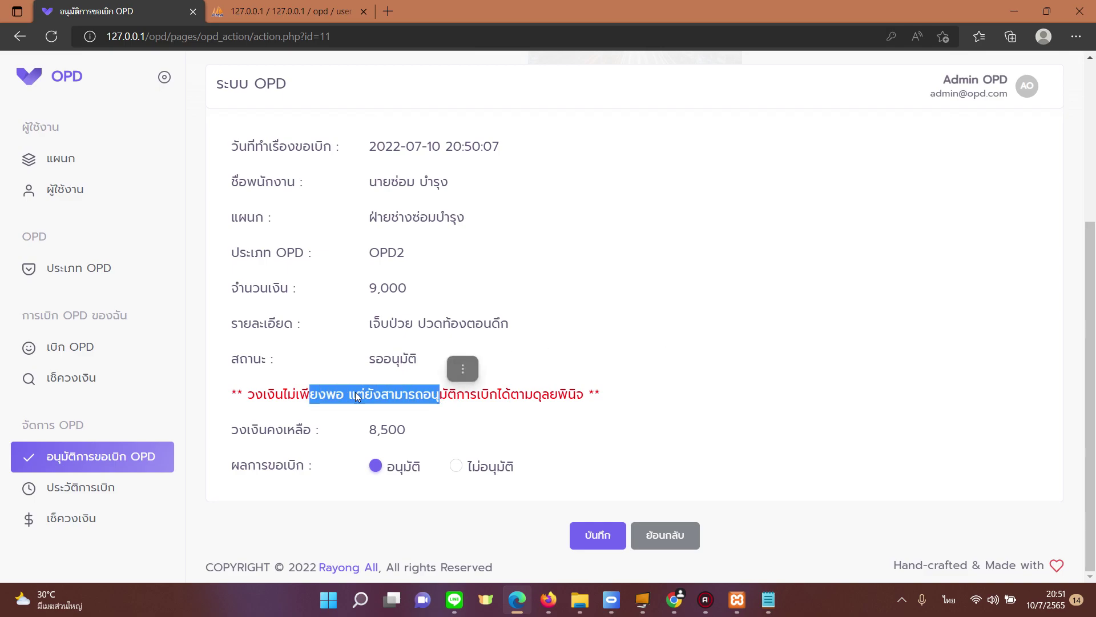
{"action": "left_click", "coordinate": [249, 394]}
{"action": "left_click_drag", "start_coordinate": [249, 394], "coordinate": [357, 395]}
{"action": "left_click", "coordinate": [460, 394]}
Step: Compare the 8,500 remaining balance against the 9,000 claim, then save a ไม่อนุมัติ decision
{"action": "left_click_drag", "start_coordinate": [368, 433], "coordinate": [406, 432]}
{"action": "left_click_drag", "start_coordinate": [377, 289], "coordinate": [397, 295]}
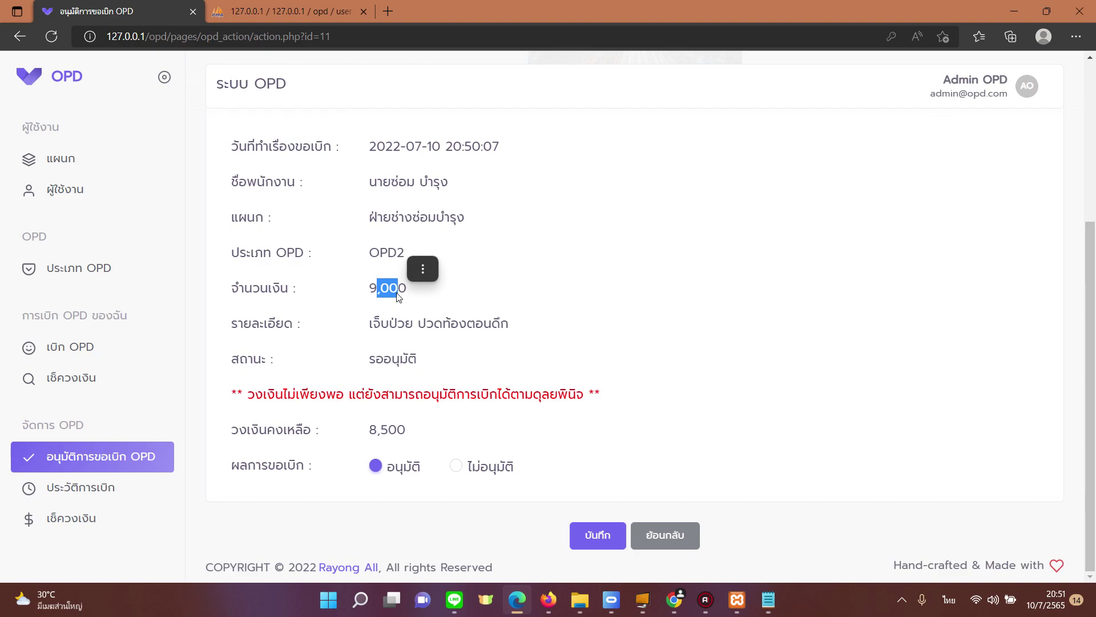
{"action": "left_click_drag", "start_coordinate": [368, 431], "coordinate": [406, 432]}
{"action": "left_click", "coordinate": [520, 427]}
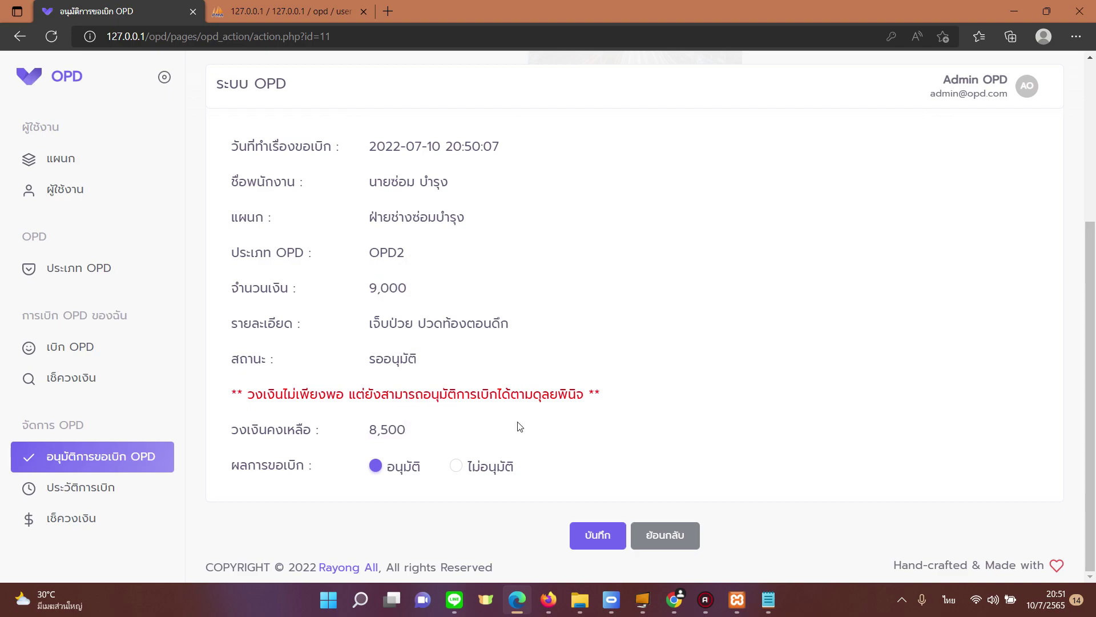
{"action": "left_click", "coordinate": [457, 465]}
{"action": "left_click", "coordinate": [600, 535]}
{"action": "left_click", "coordinate": [563, 386]}
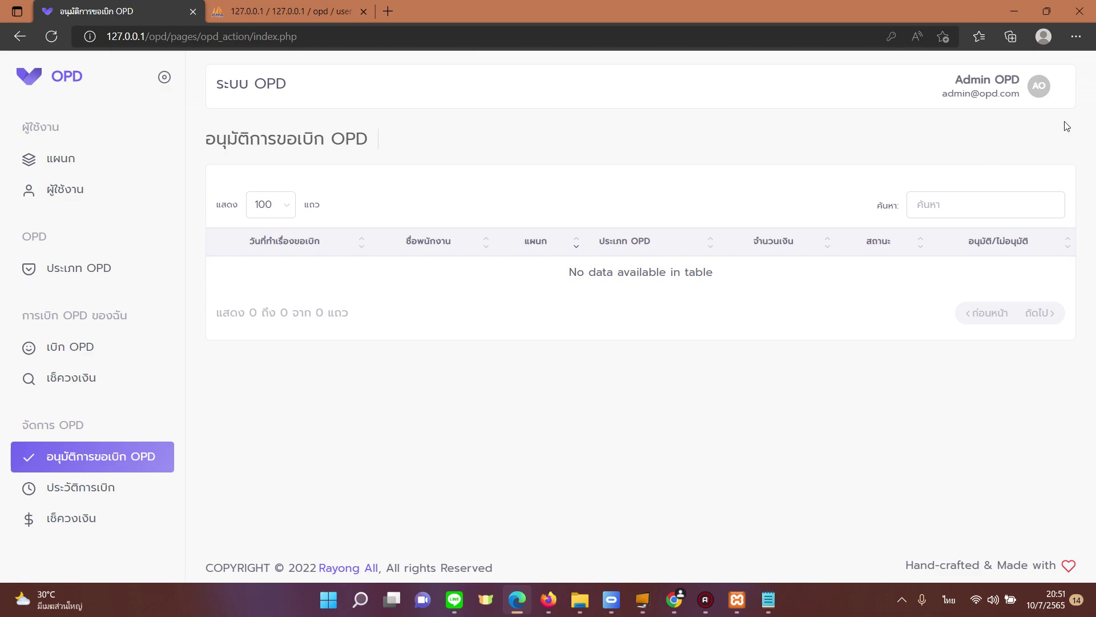
Step: Sign out of the admin account and log in as the employee with the saved e-mail
{"action": "left_click", "coordinate": [1014, 88]}
{"action": "left_click", "coordinate": [1011, 188]}
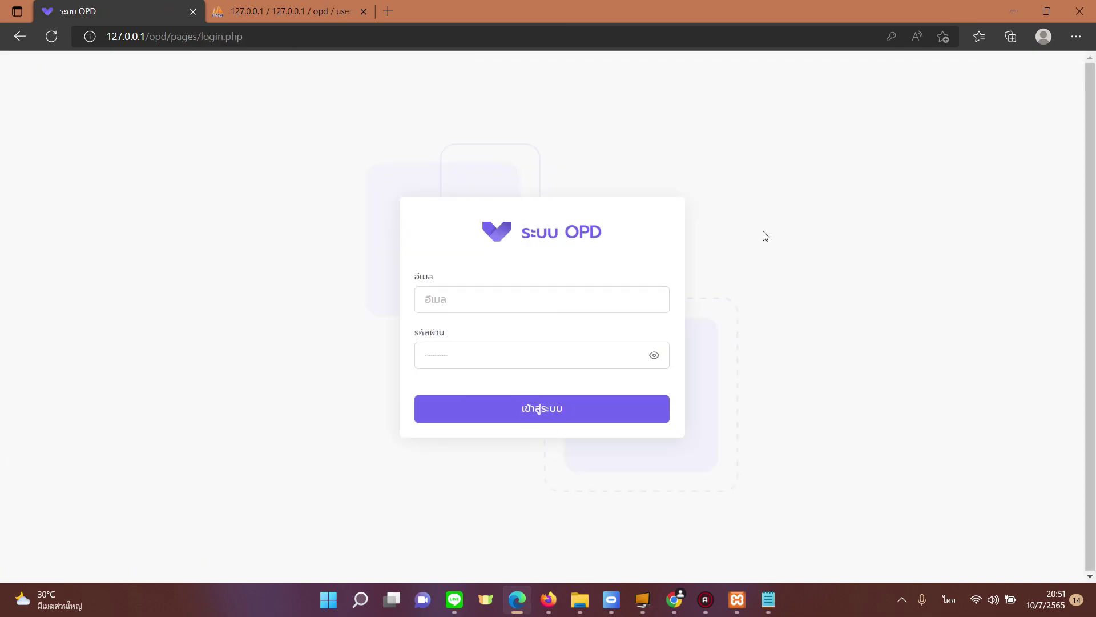
{"action": "left_click", "coordinate": [565, 299]}
{"action": "type", "text": "1@1.com"}
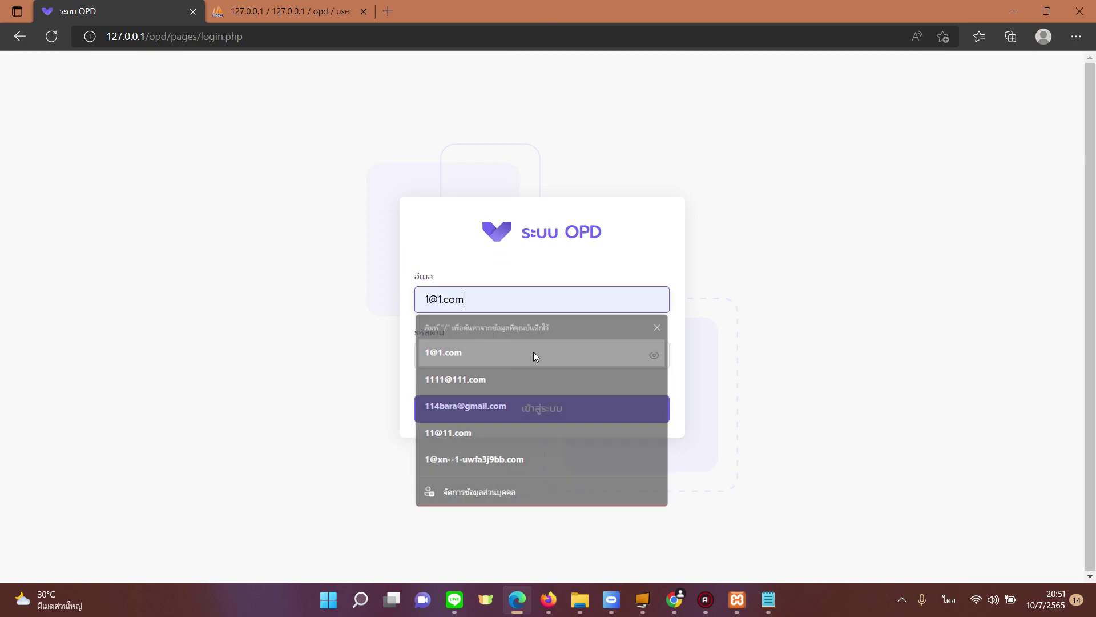
{"action": "left_click", "coordinate": [535, 350]}
{"action": "left_click", "coordinate": [522, 362]}
{"action": "type", "text": "11"}
{"action": "key", "text": "Return"}
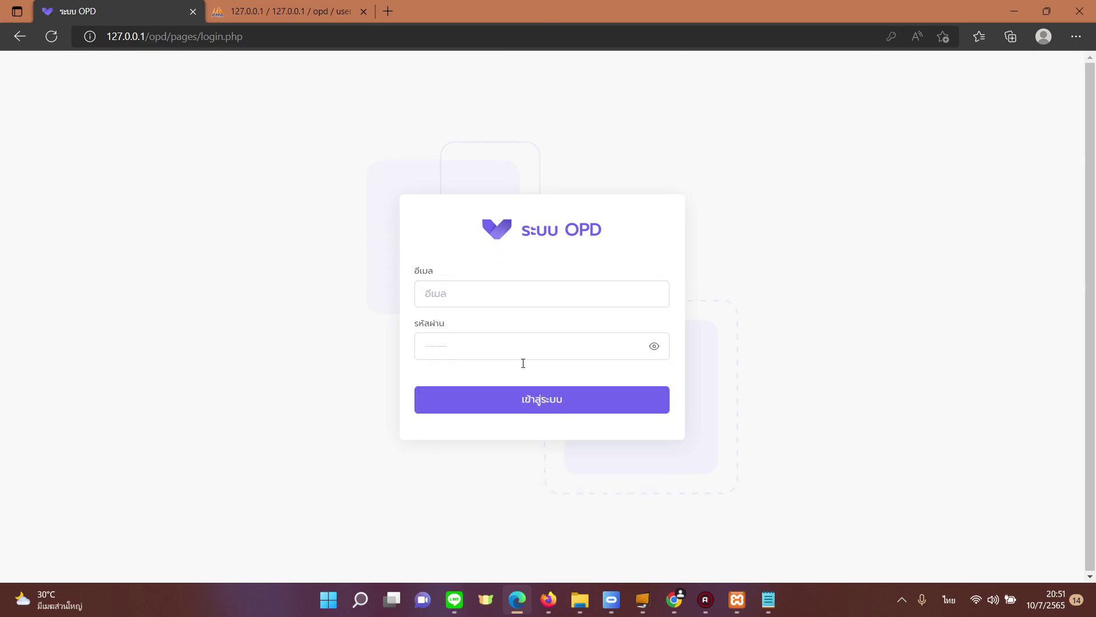
{"action": "left_click", "coordinate": [544, 378]}
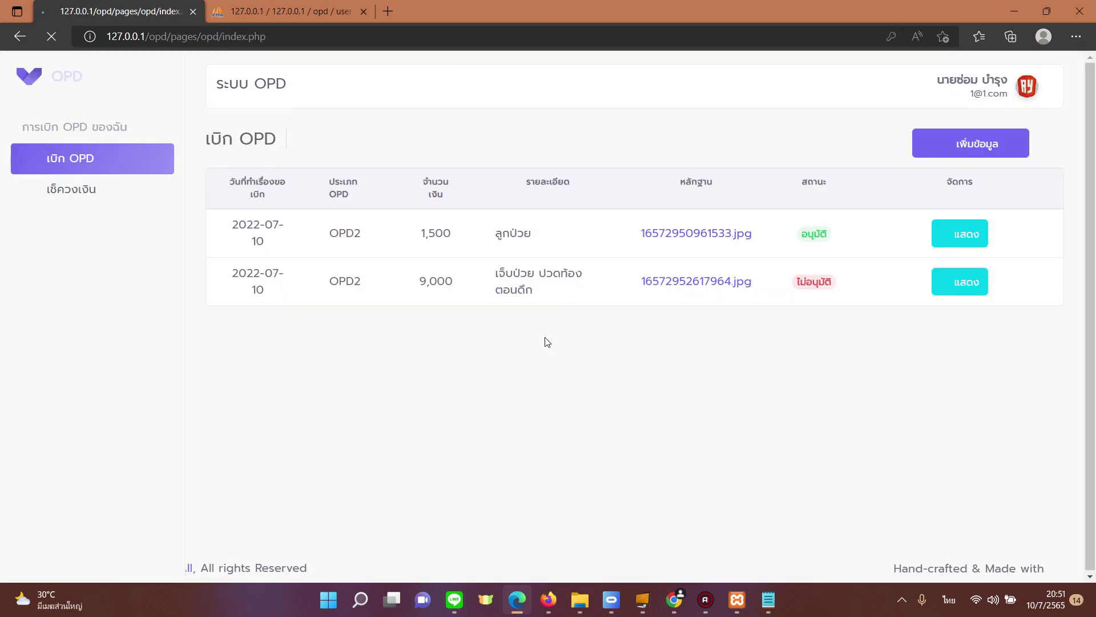
Step: Confirm the 9,000 claim shows ไม่อนุมัติ and the balance still has 8,500 remaining
{"action": "double_click", "coordinate": [801, 294]}
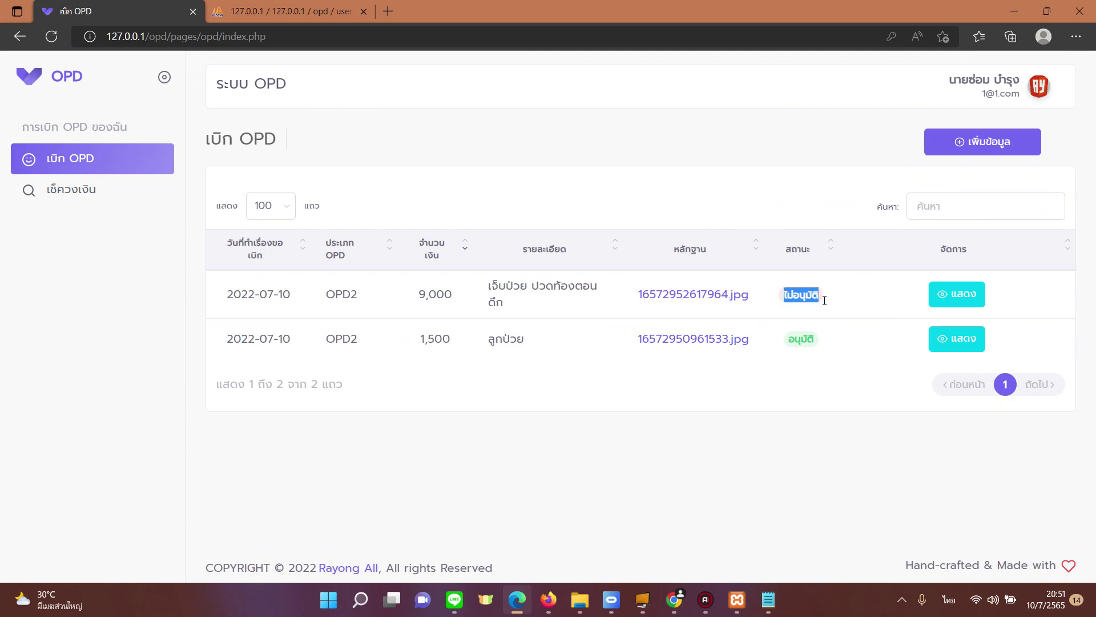
{"action": "left_click", "coordinate": [825, 303]}
{"action": "left_click", "coordinate": [71, 189]}
{"action": "double_click", "coordinate": [957, 278]}
{"action": "left_click", "coordinate": [806, 384]}
{"action": "left_click", "coordinate": [125, 169]}
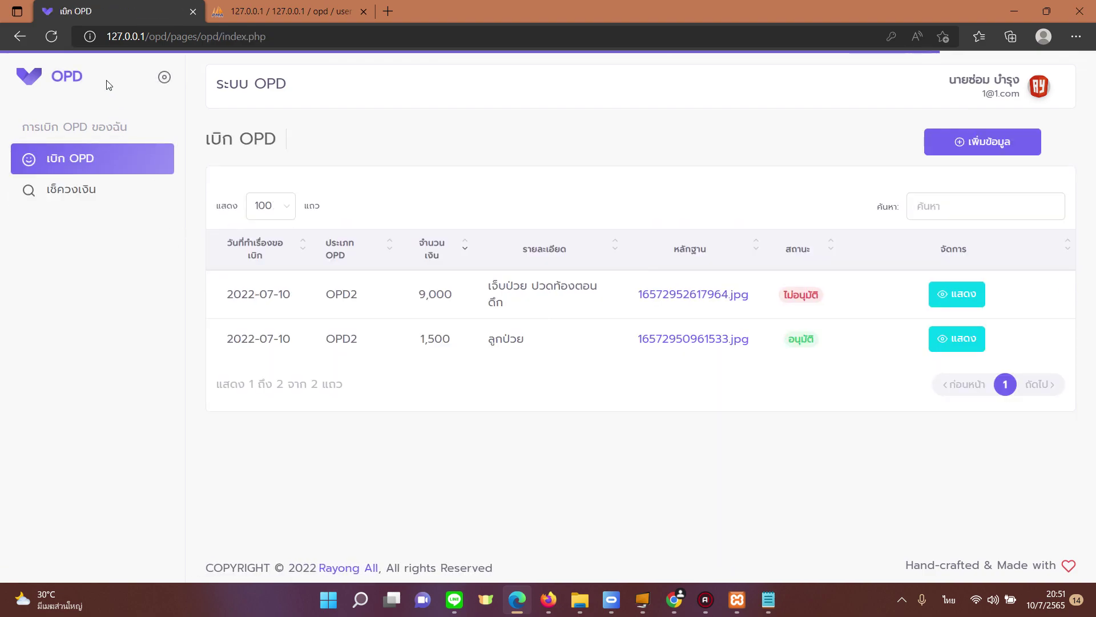
Step: Sign the employee out back to the login page
{"action": "left_click", "coordinate": [14, 36]}
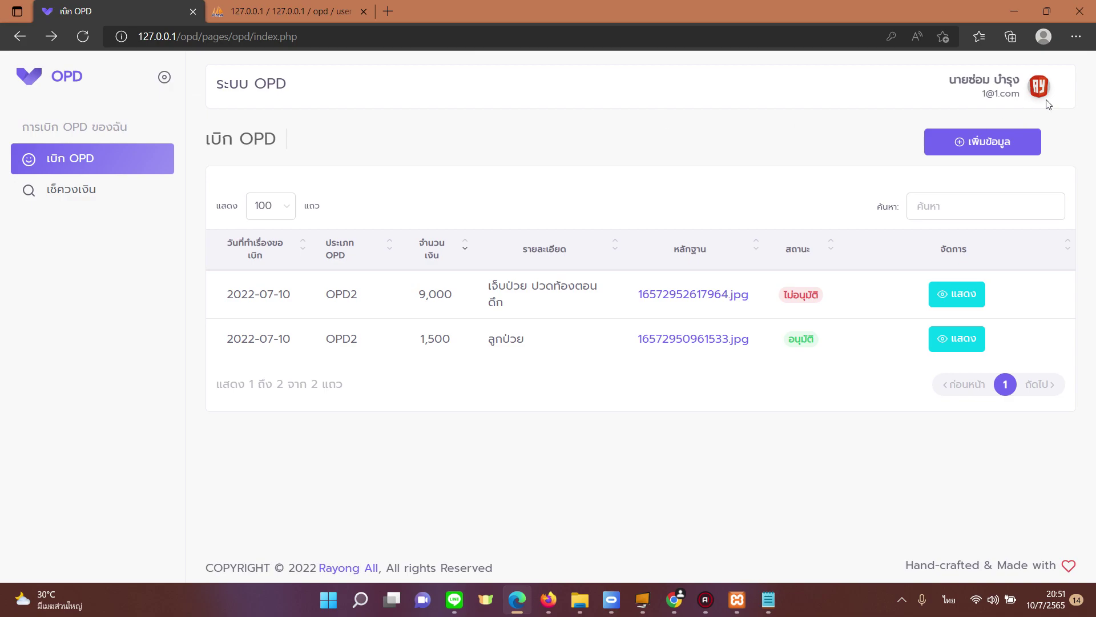
{"action": "left_click", "coordinate": [1039, 87]}
{"action": "left_click", "coordinate": [970, 187]}
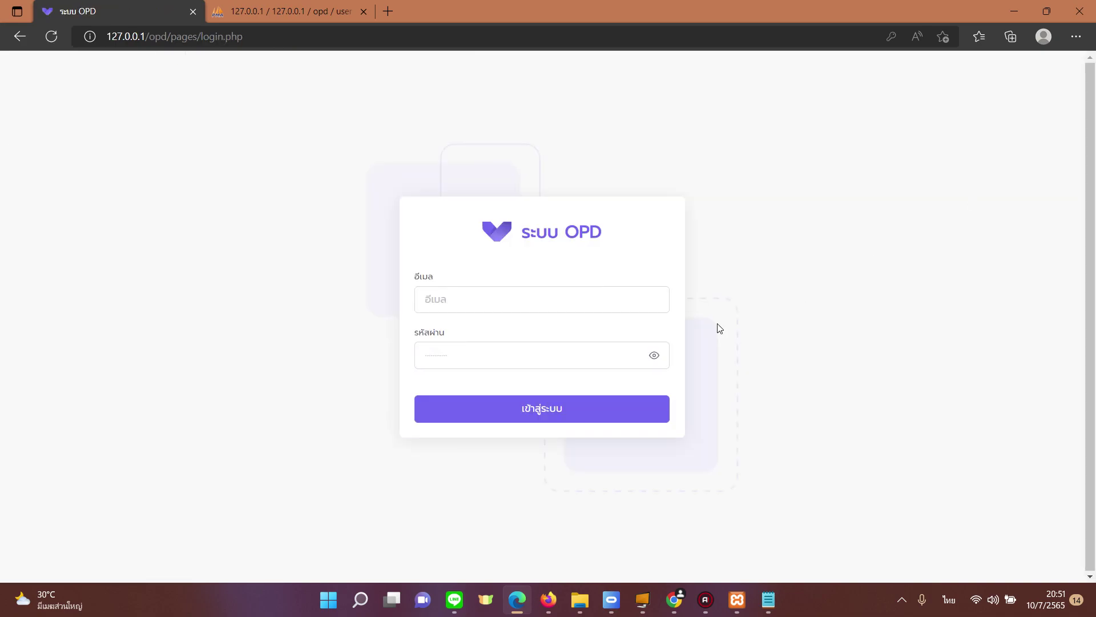